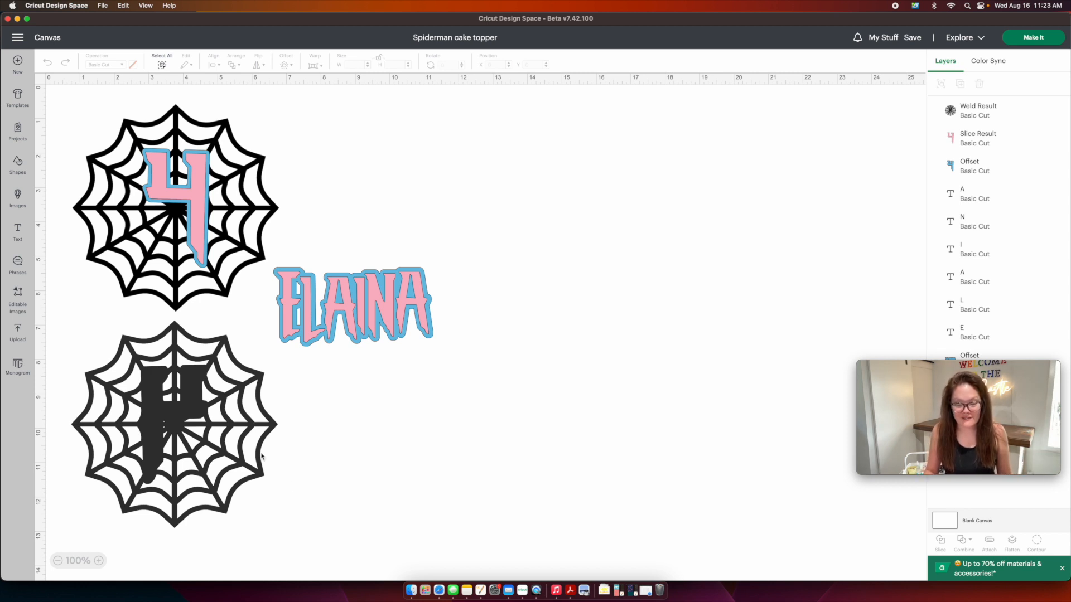
Search the web in Safari for "spiderman font" and open the DaFont page for The Amazing Spider-Man font.
right_click(439, 590)
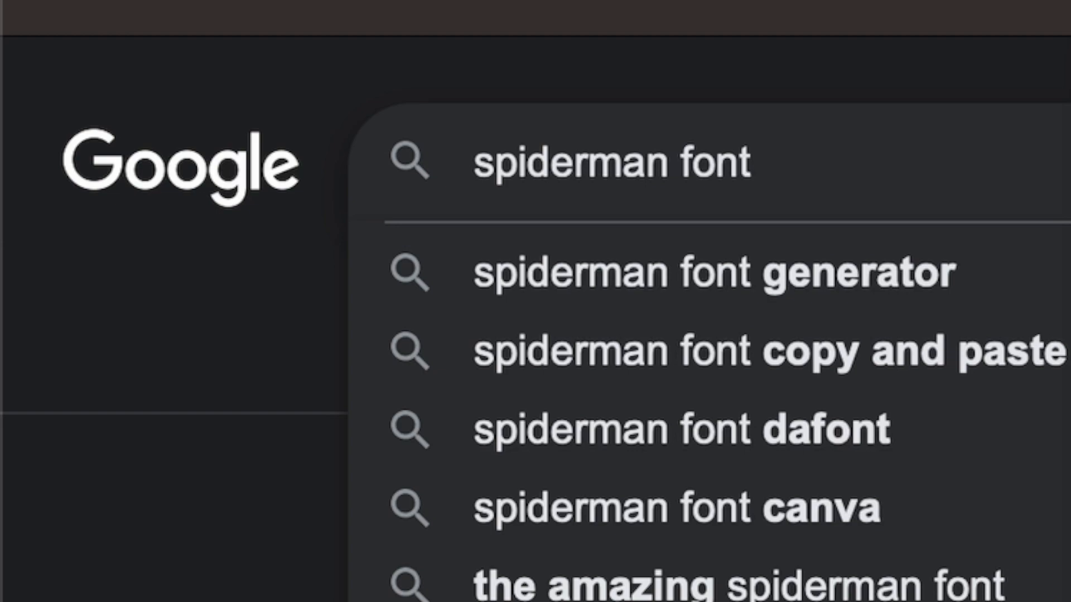
type("spiderman font")
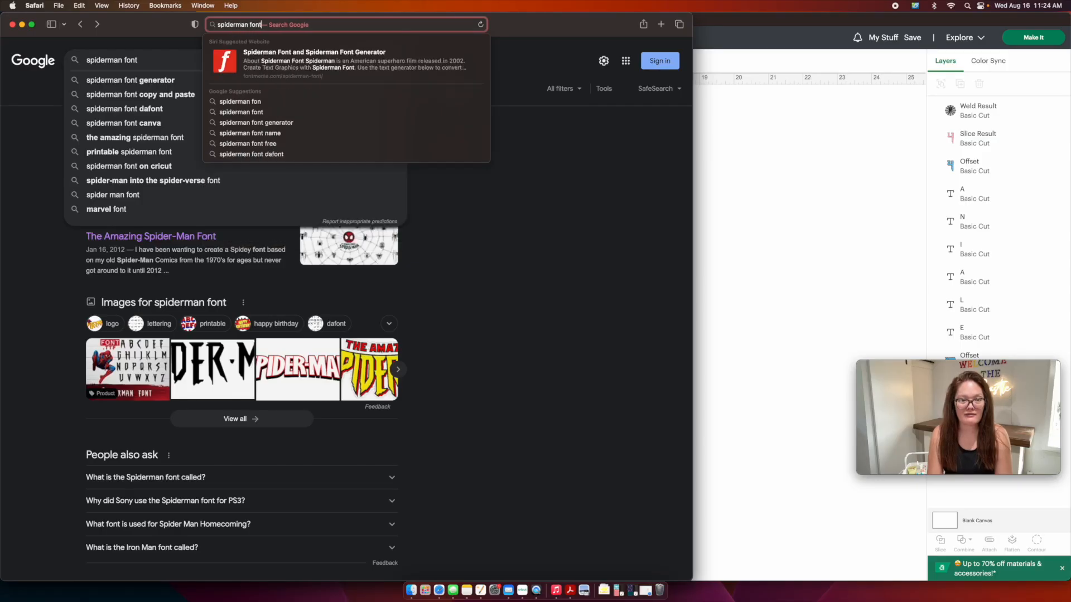
key("Return")
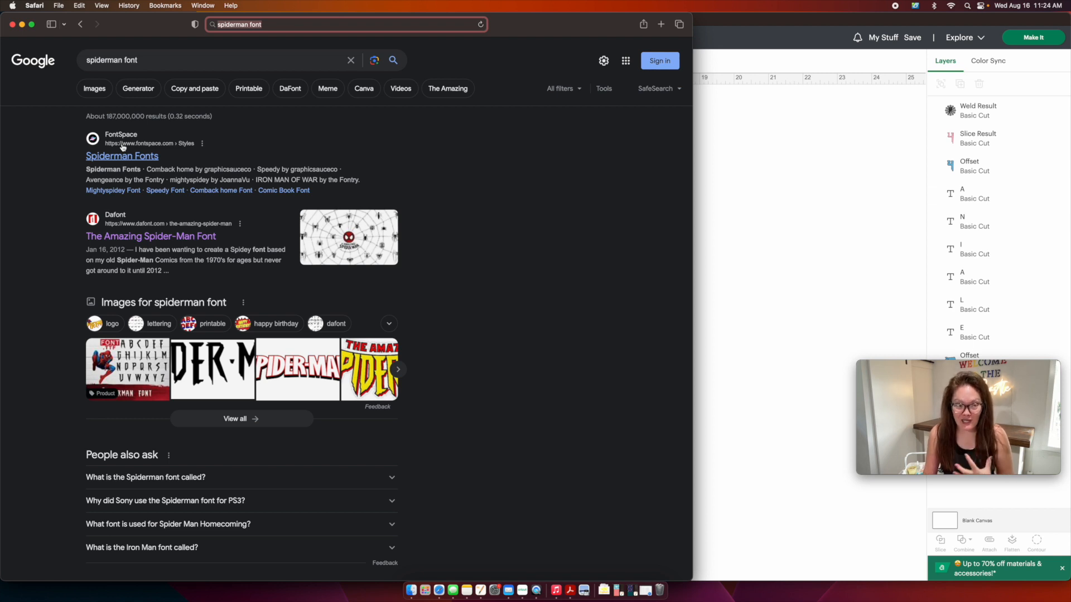
left_click(134, 237)
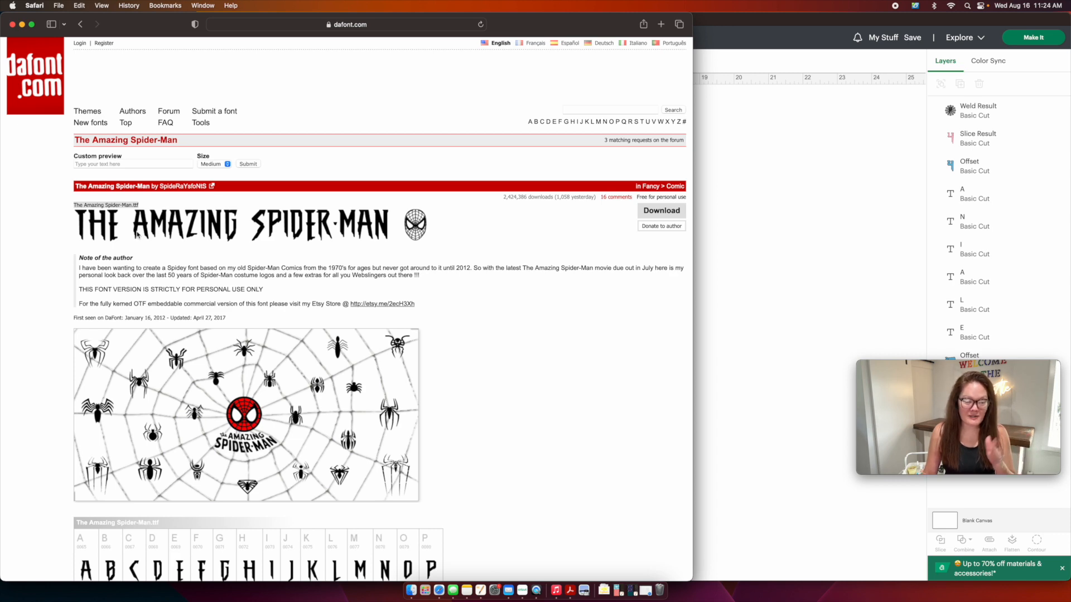
Look through the character map of The Amazing Spider-Man font, covering its letters, numbers and symbols.
scroll(423, 190, "down", 2)
scroll(424, 189, "down", 6)
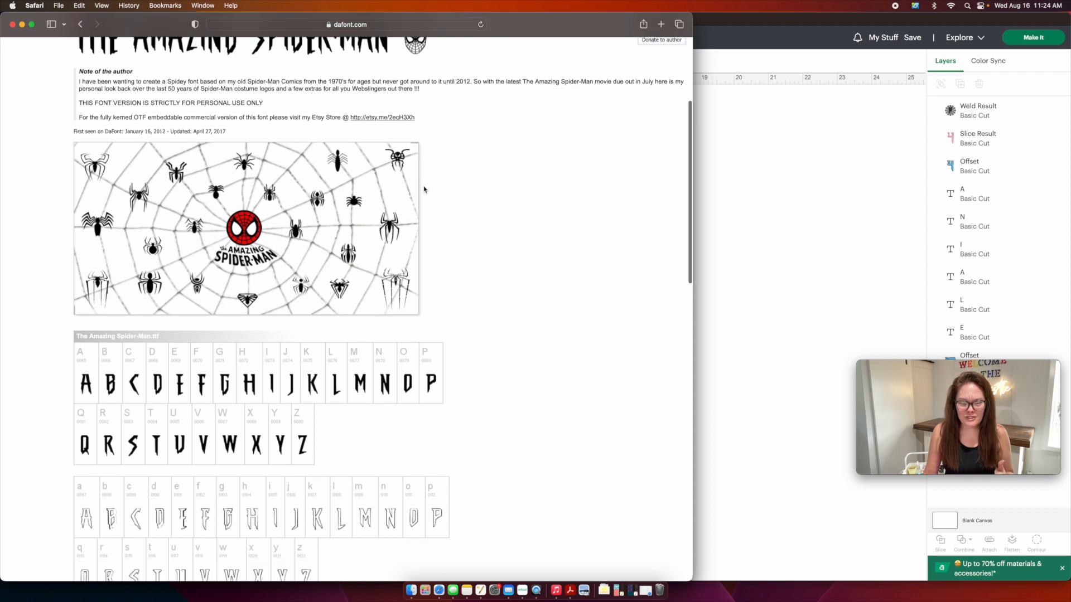
scroll(424, 190, "down", 6)
scroll(293, 380, "down", 3)
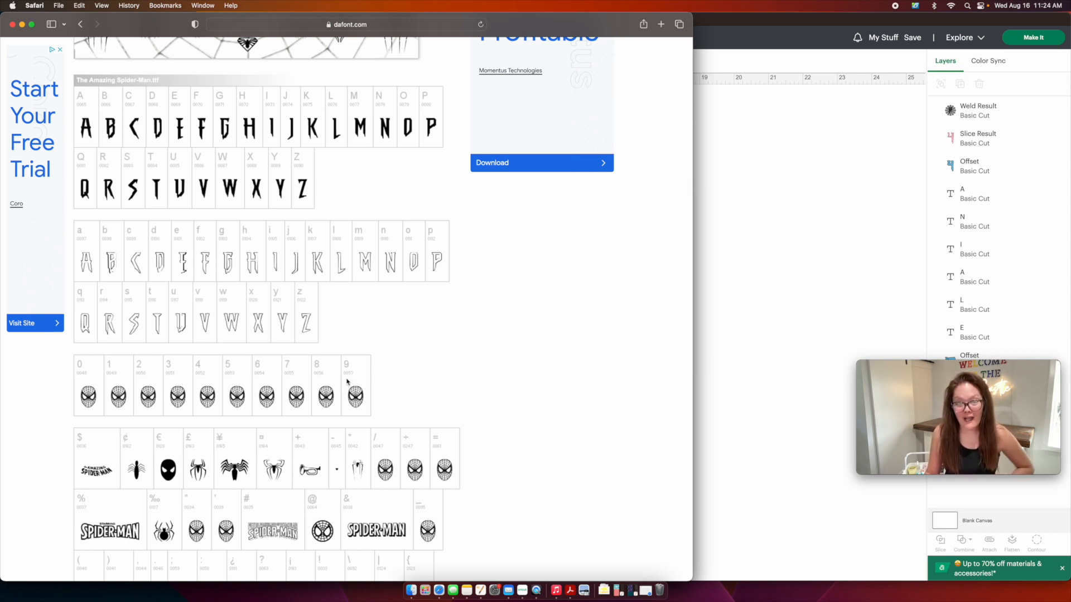
scroll(346, 382, "down", 6)
scroll(346, 381, "down", 5)
scroll(346, 382, "up", 20)
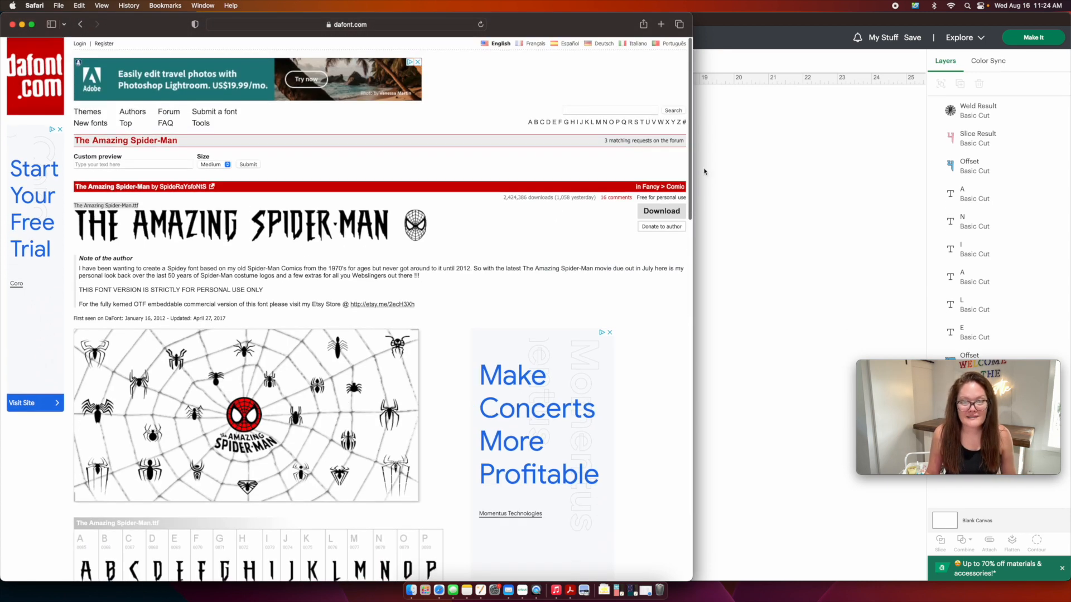
Download The Amazing Spider-Man font and install its The Amazing Spider-Man.ttf file from the downloaded folder.
left_click(661, 211)
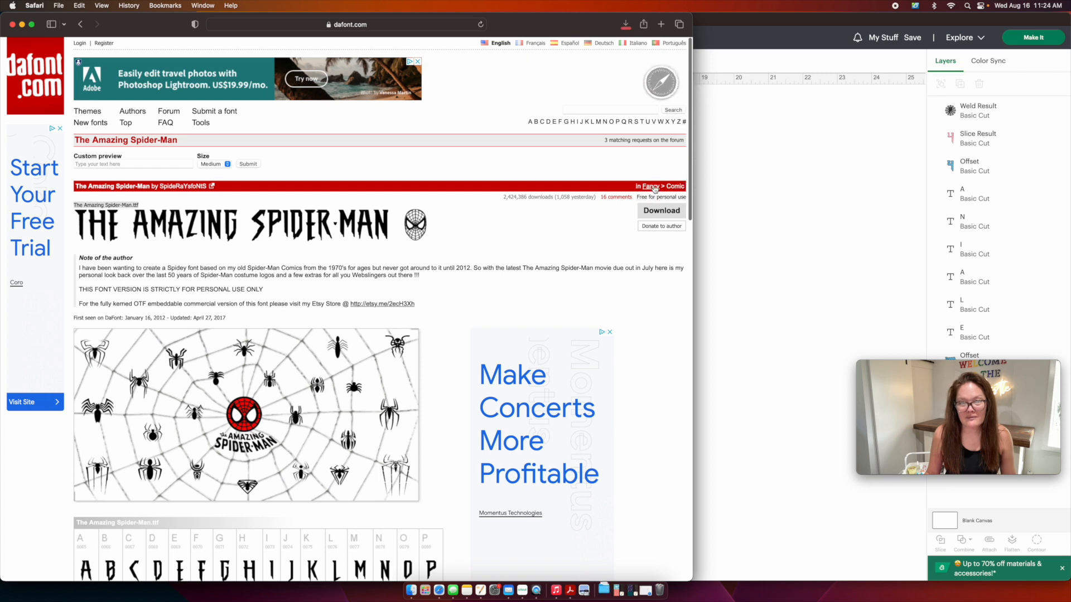
left_click(606, 596)
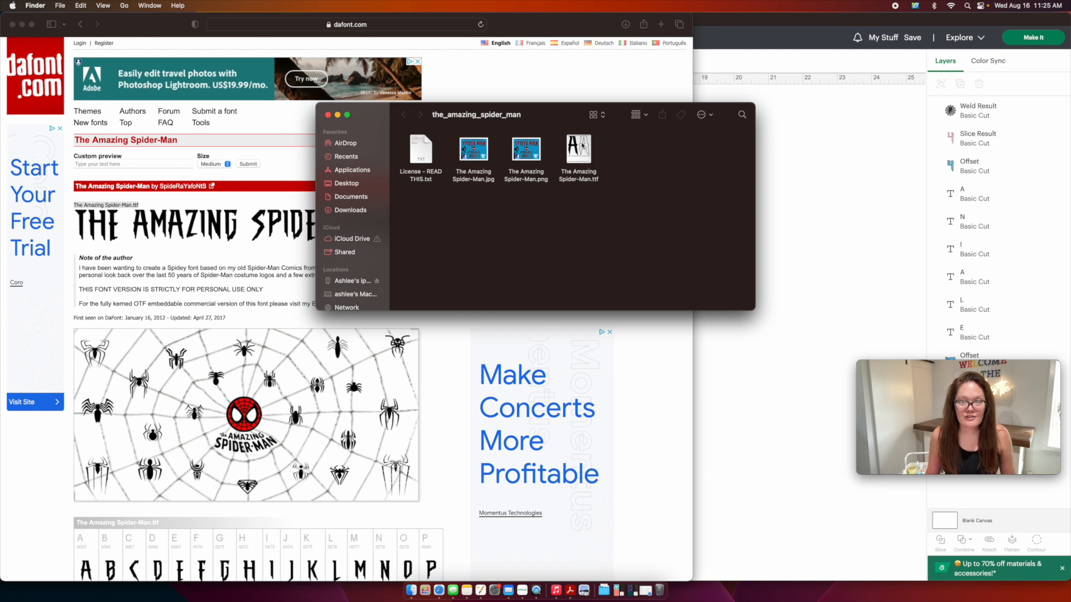
left_click(582, 148)
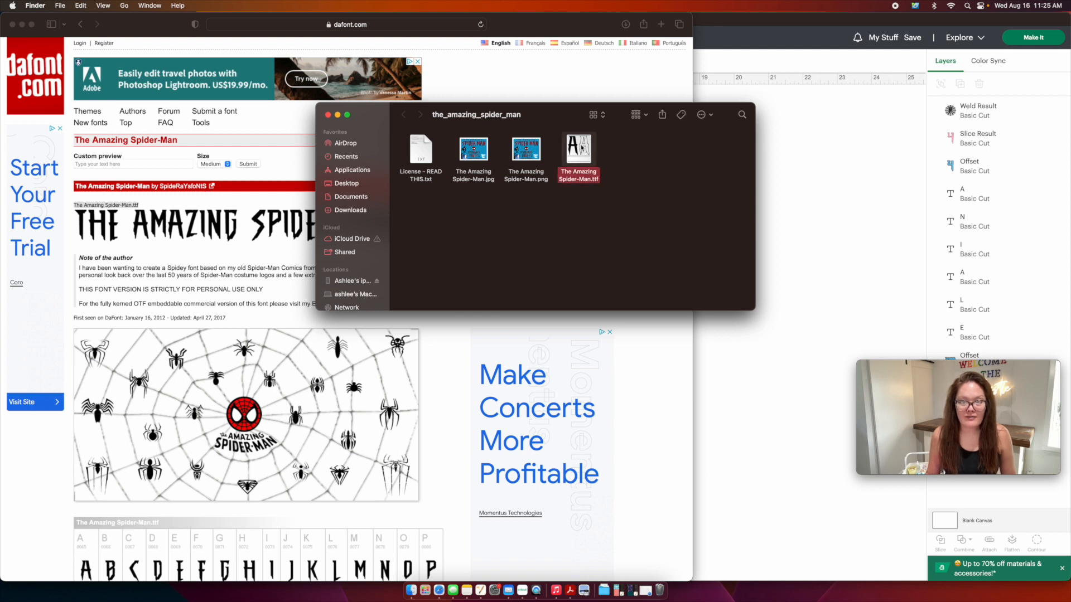
double_click(582, 148)
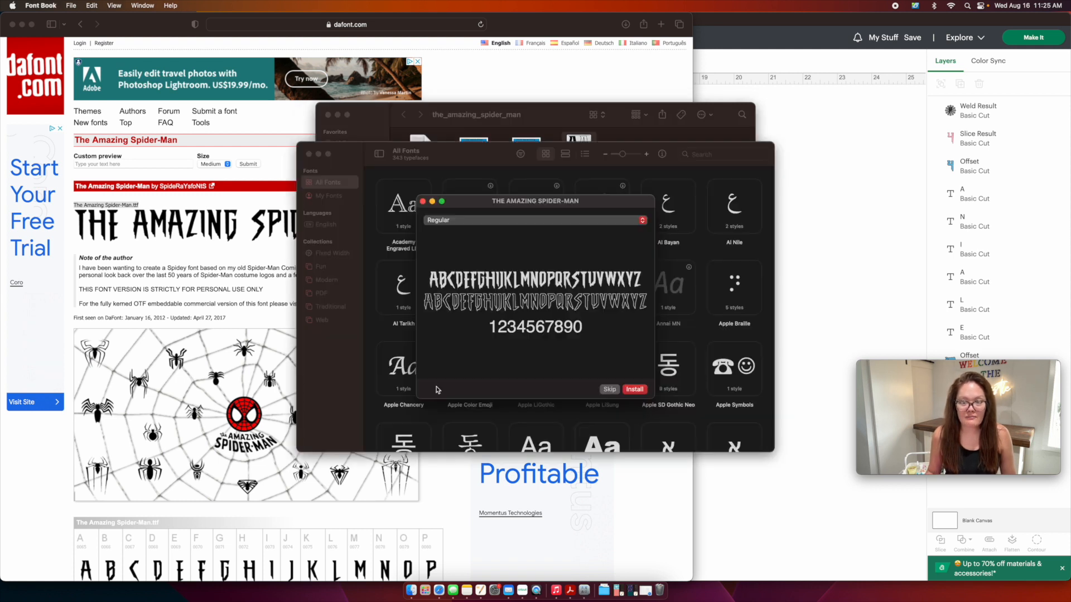
left_click(635, 389)
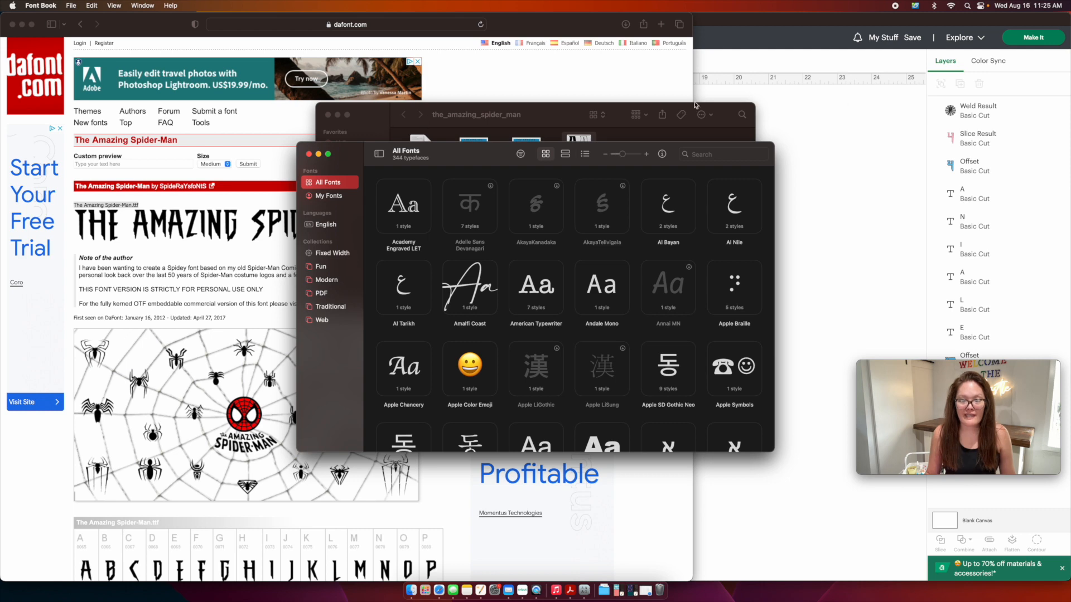
Switch back to Cricut Design Space and force a reload so it picks up the installed font.
left_click(842, 110)
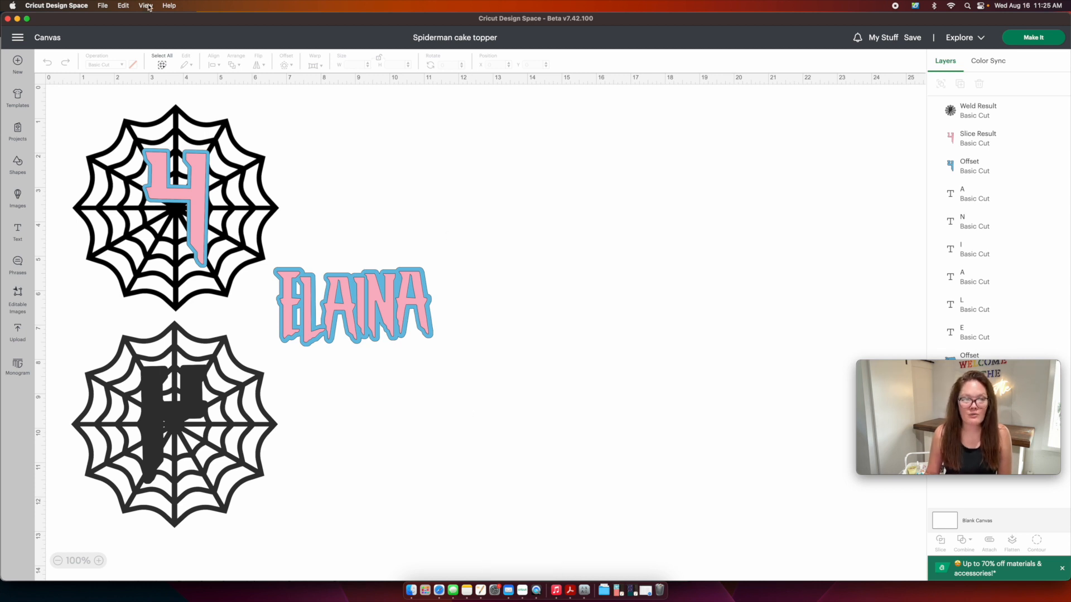
left_click(102, 5)
mouse_move(146, 5)
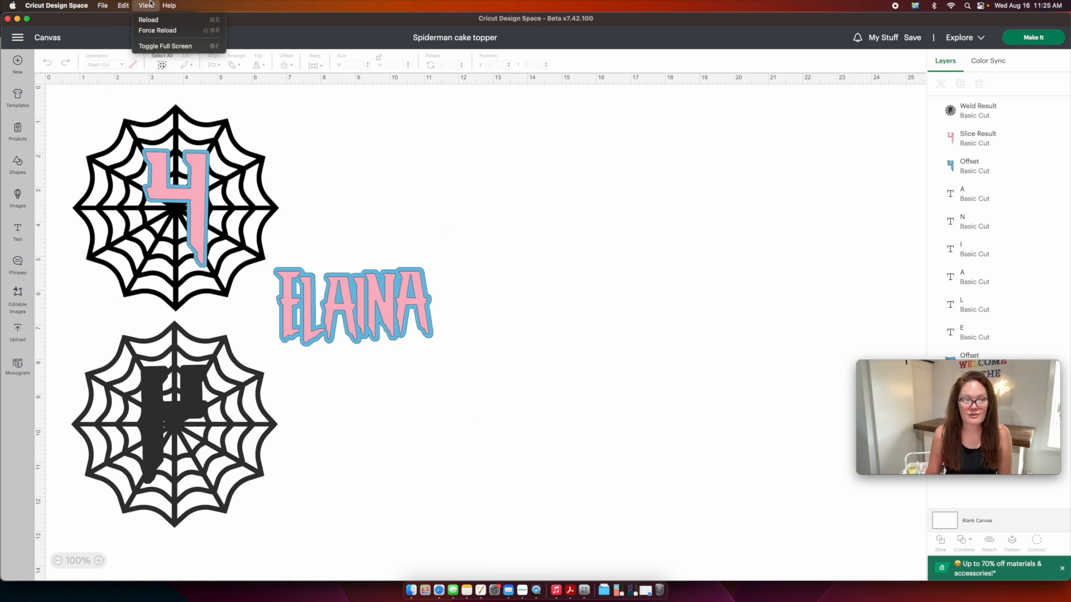
left_click(158, 31)
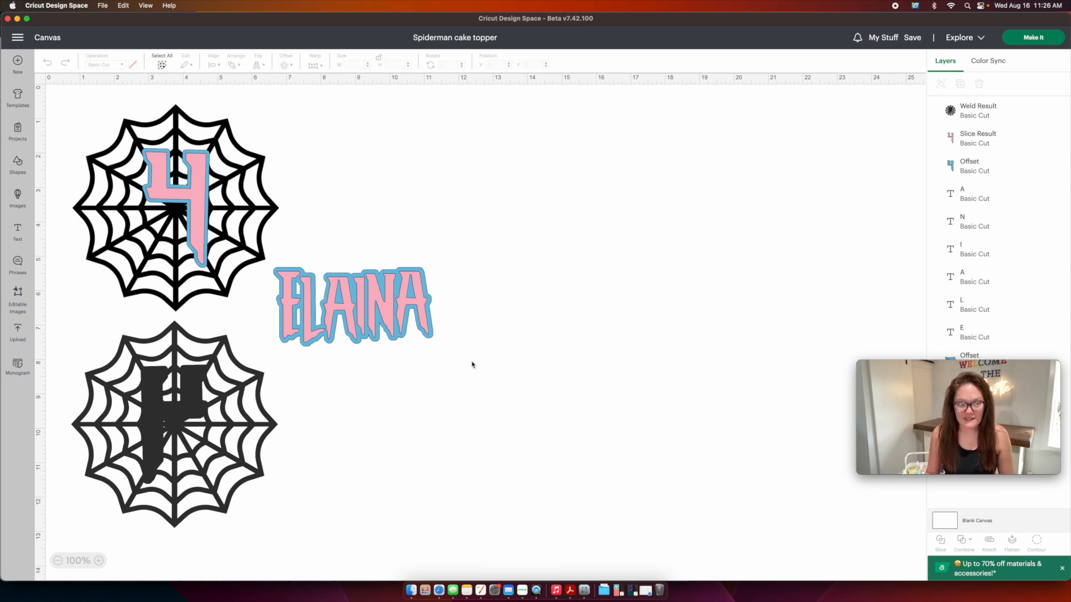
Add the child's first name in capitals as new text beside the existing pink name, sized about 8.22 × 1.68 in.
scroll(471, 365, "right", 3)
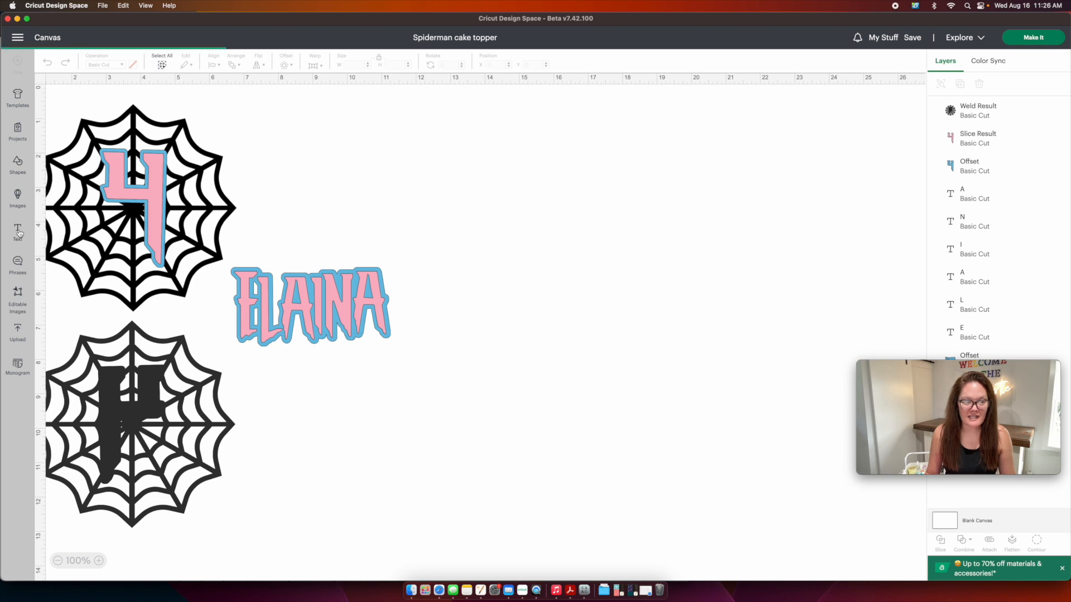
left_click(18, 232)
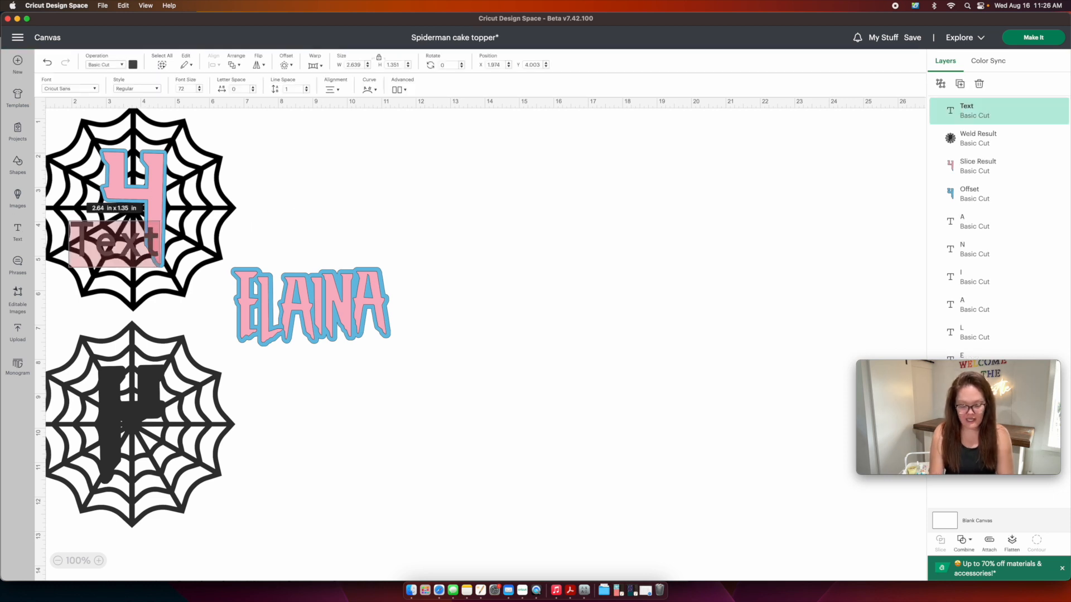
type("Charlie")
key("super+a")
type("C")
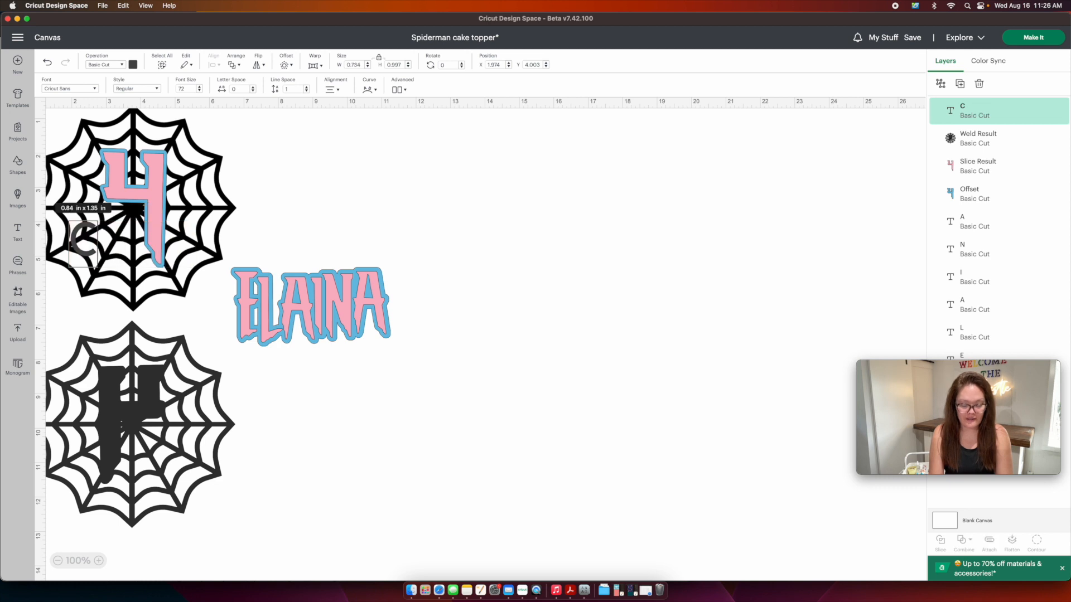
type("HARLIE")
left_click_drag(176, 245, 692, 339)
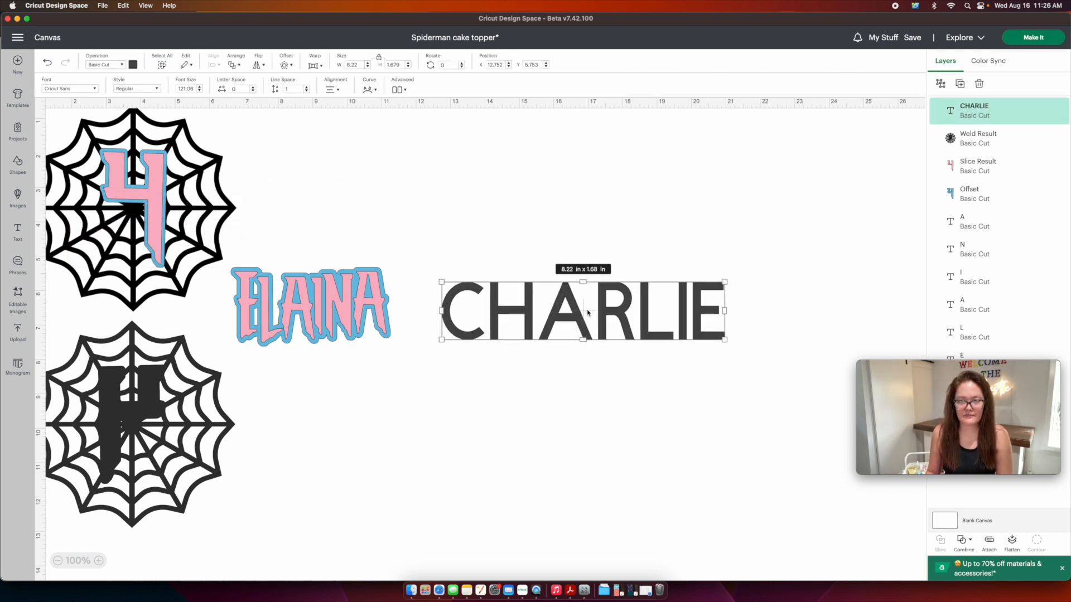
Search the system fonts for "SPIDER" and apply THE AMAZING SPIDER-MAN font to the new name.
left_click(59, 90)
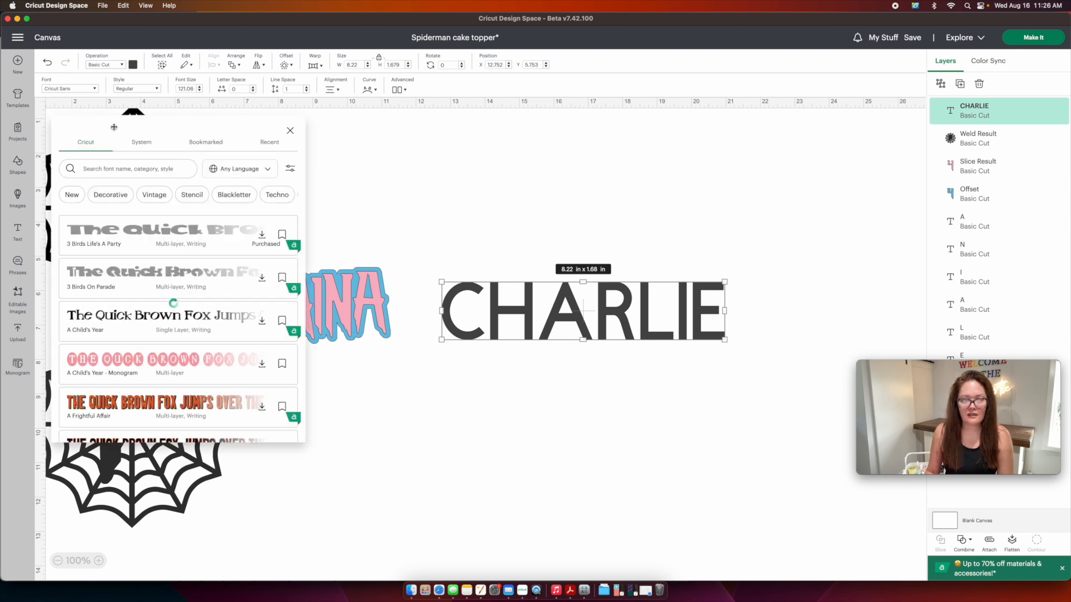
left_click(141, 142)
left_click(96, 169)
type("SPIDER")
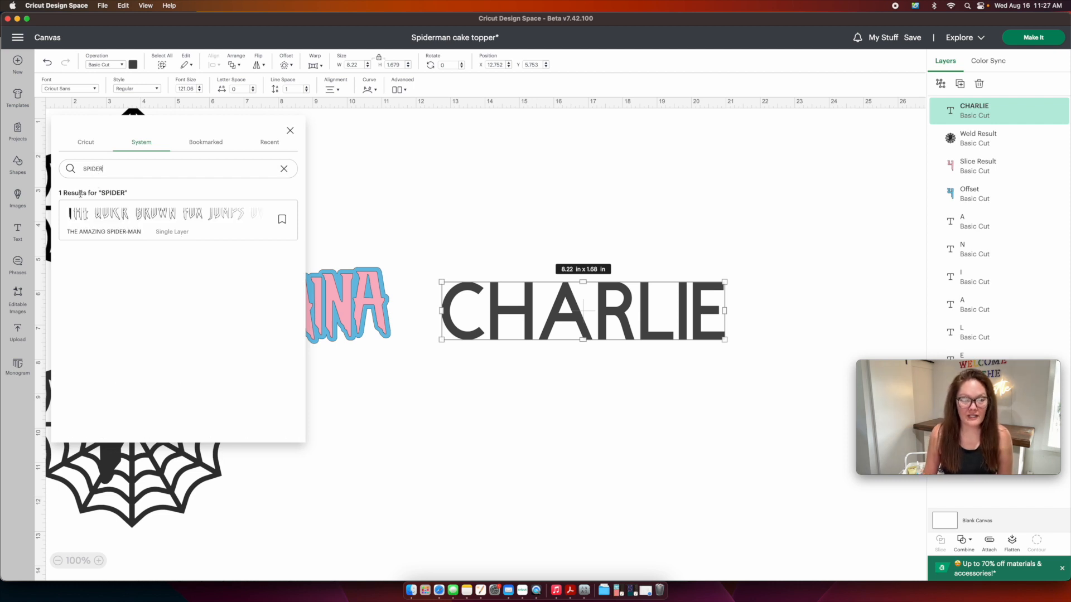
left_click(161, 223)
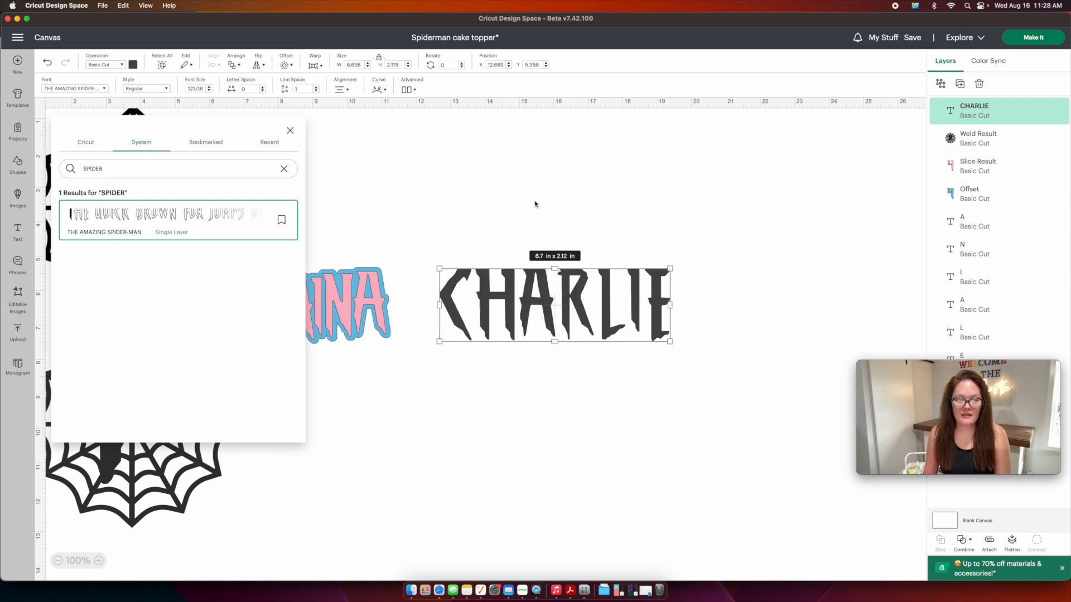
left_click(534, 204)
Enlarge the new name text to about 9.02 × 2.85 in and colour it red.
left_click(572, 290)
left_click_drag(672, 344, 750, 366)
left_click_drag(689, 337, 680, 328)
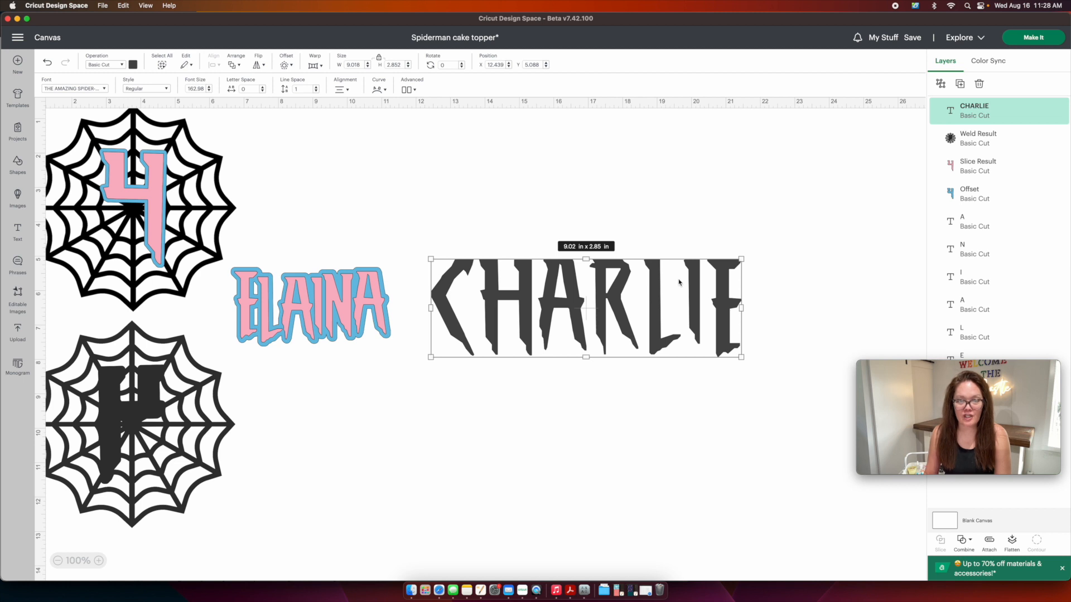
left_click(132, 65)
left_click(191, 105)
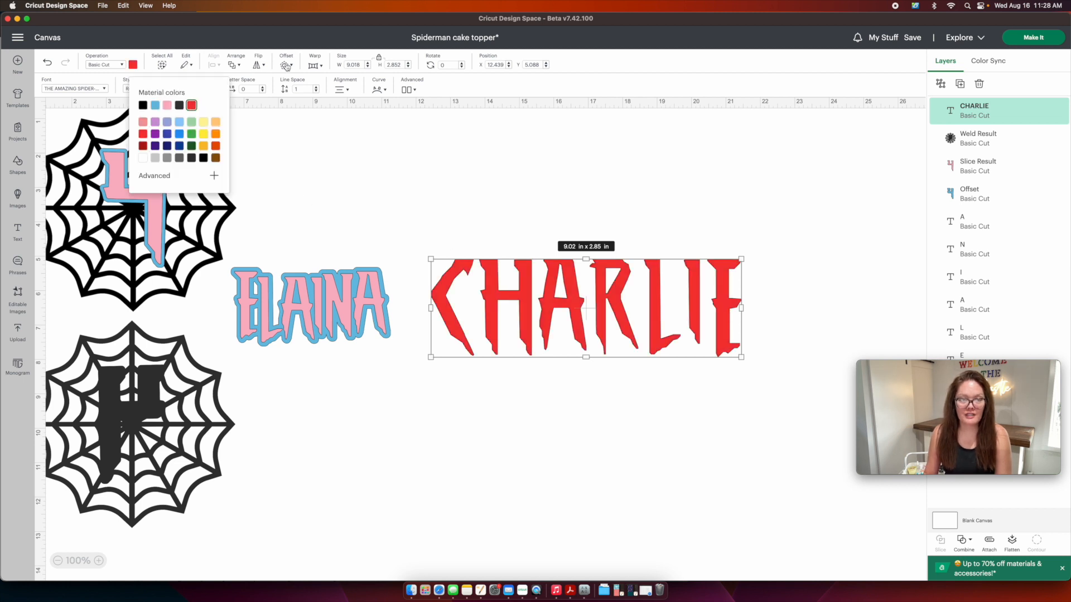
left_click(286, 65)
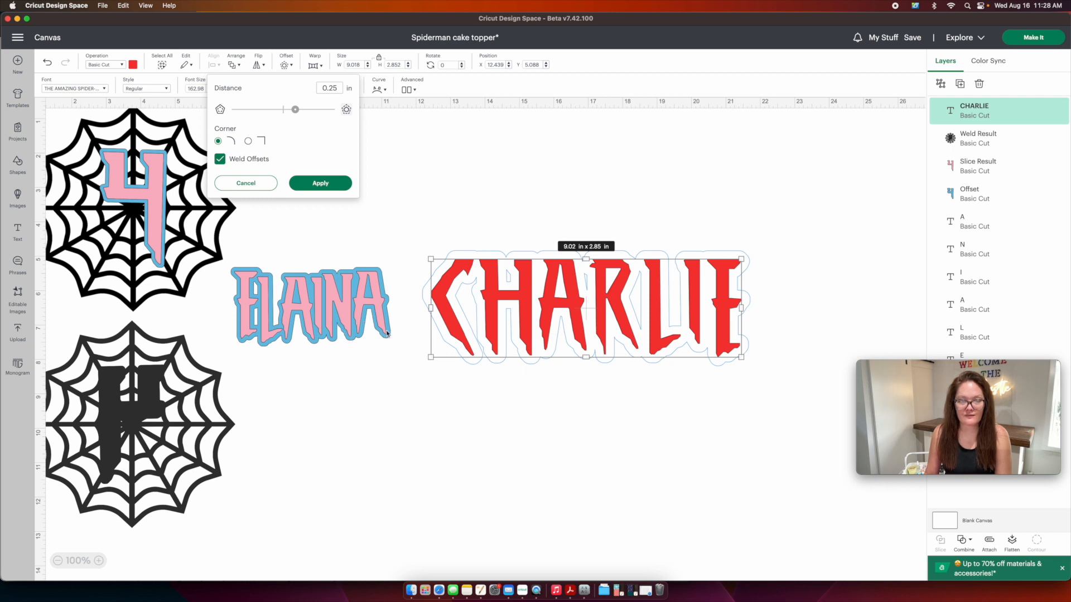
left_click_drag(295, 109, 290, 110)
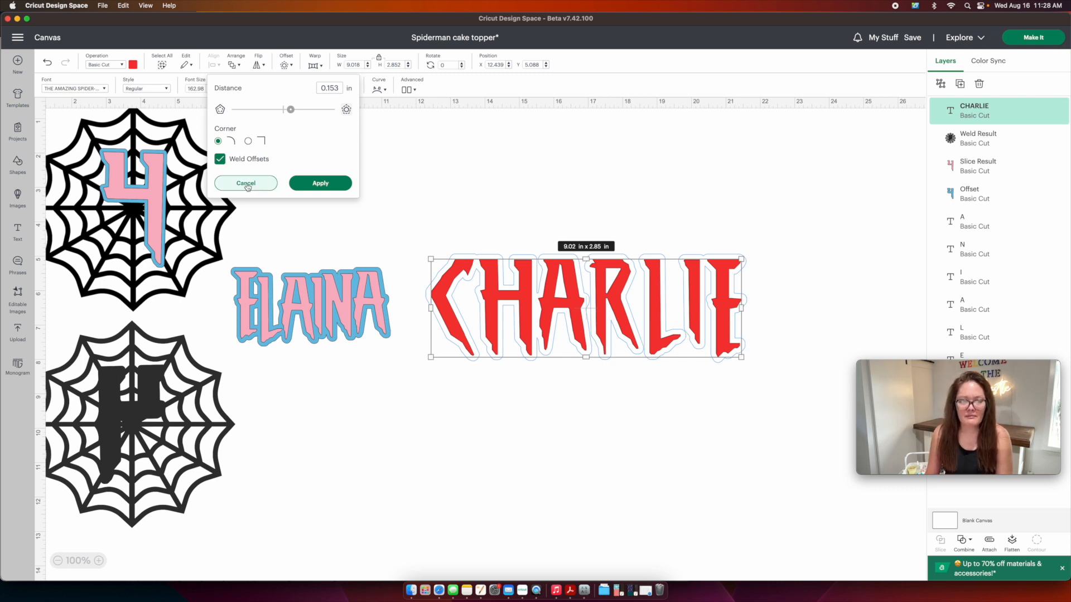
left_click(226, 185)
Ungroup the red name into separate letters and move them closer together, making the name about 7.84 in wide.
left_click_drag(567, 297, 570, 291)
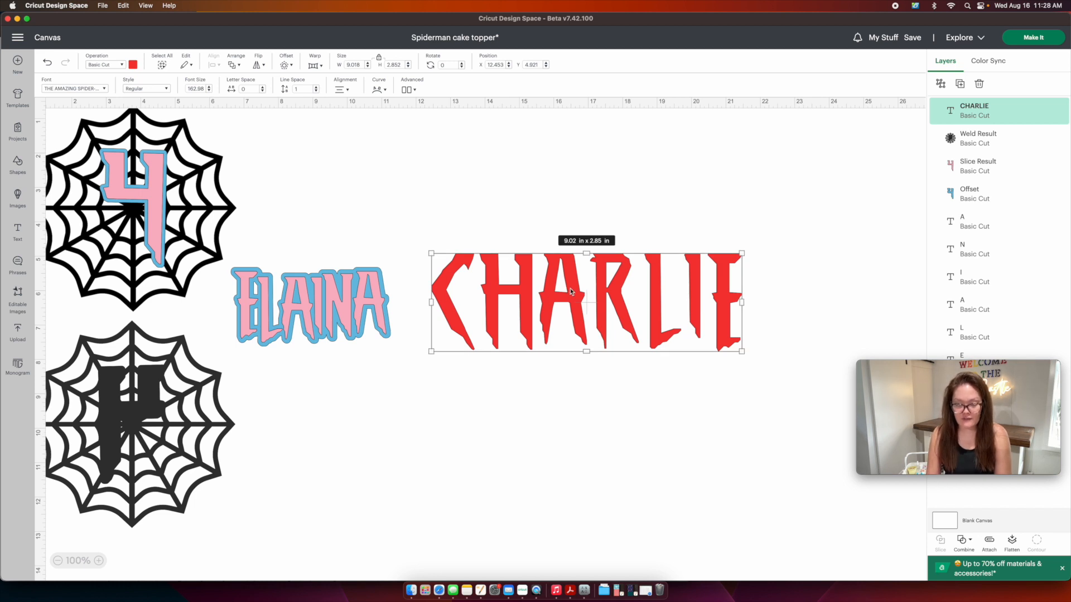
key("super+shift+g")
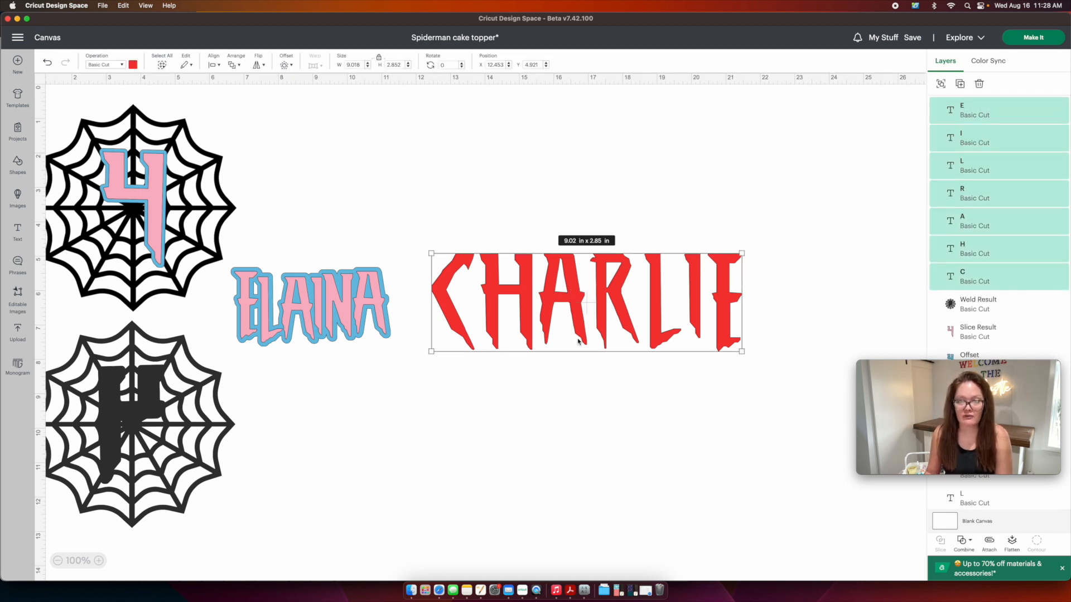
left_click(750, 322)
left_click_drag(728, 325, 723, 325)
left_click_drag(794, 315, 674, 250)
left_click_drag(796, 355, 659, 314)
left_click_drag(668, 340, 656, 341)
left_click(768, 373)
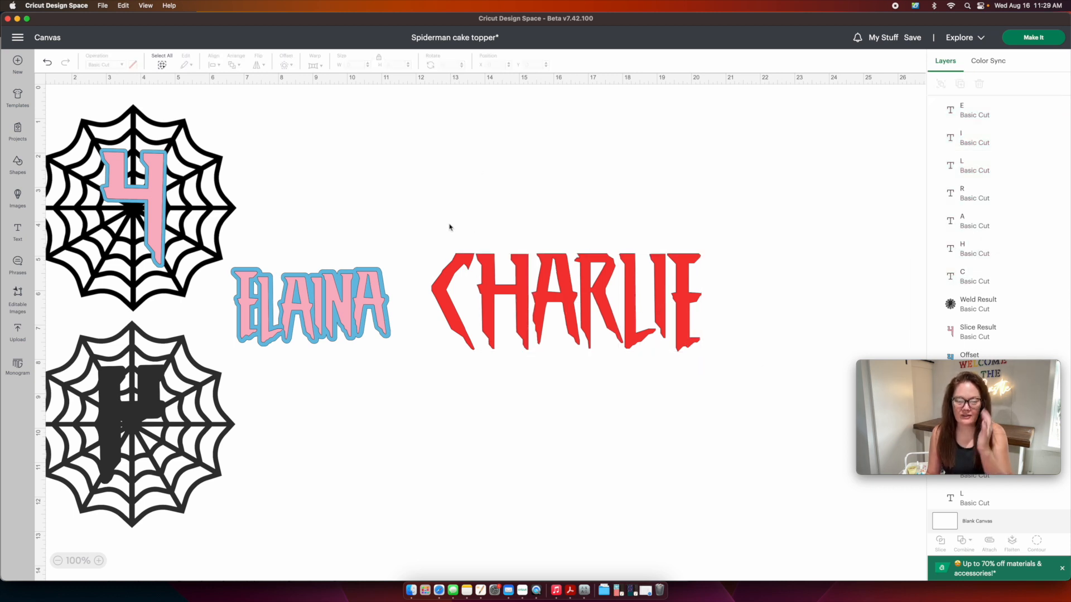
Create a welded, rounded-corner offset of 0.097 in around all the red letters.
left_click_drag(449, 224, 727, 370)
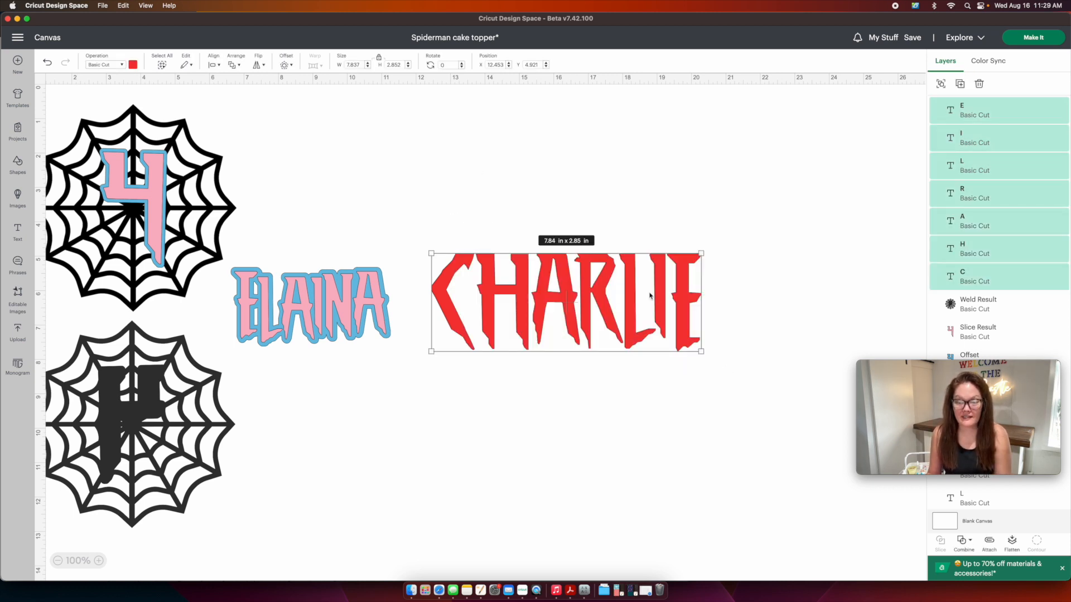
left_click(287, 65)
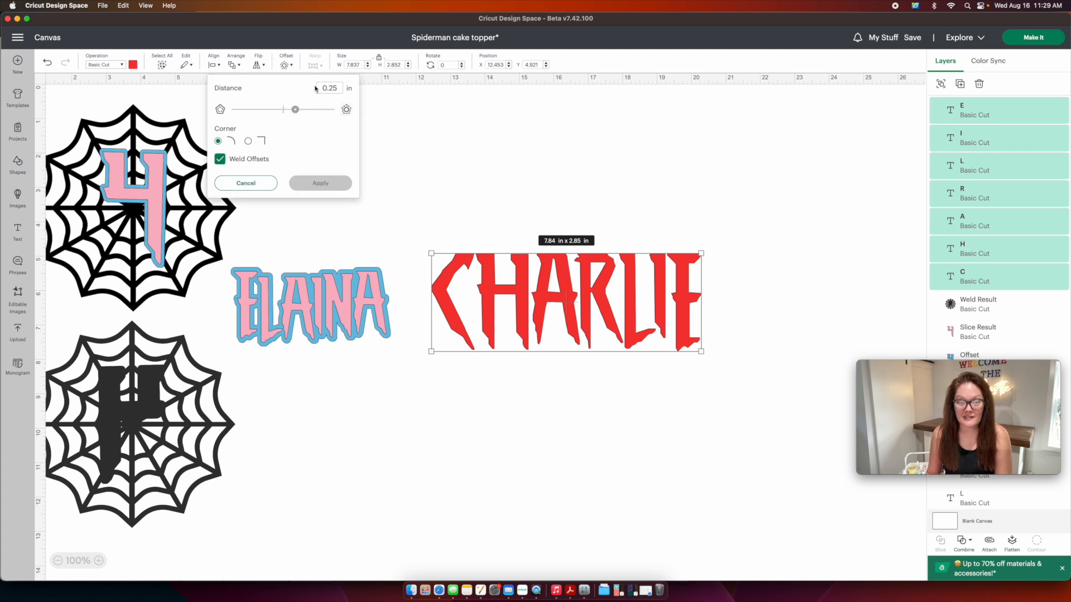
left_click_drag(295, 113, 288, 112)
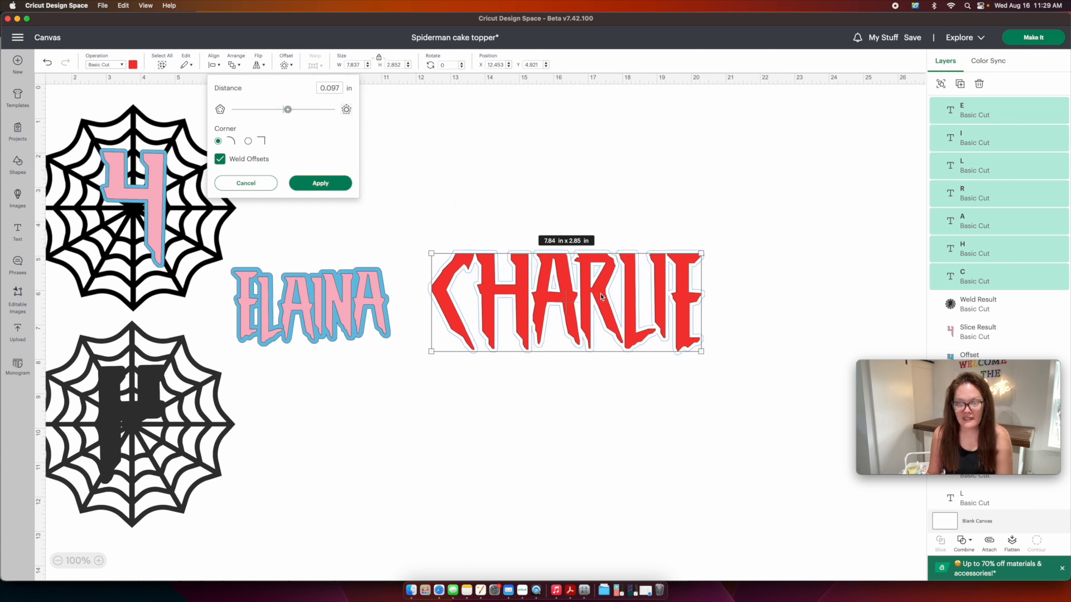
left_click(324, 184)
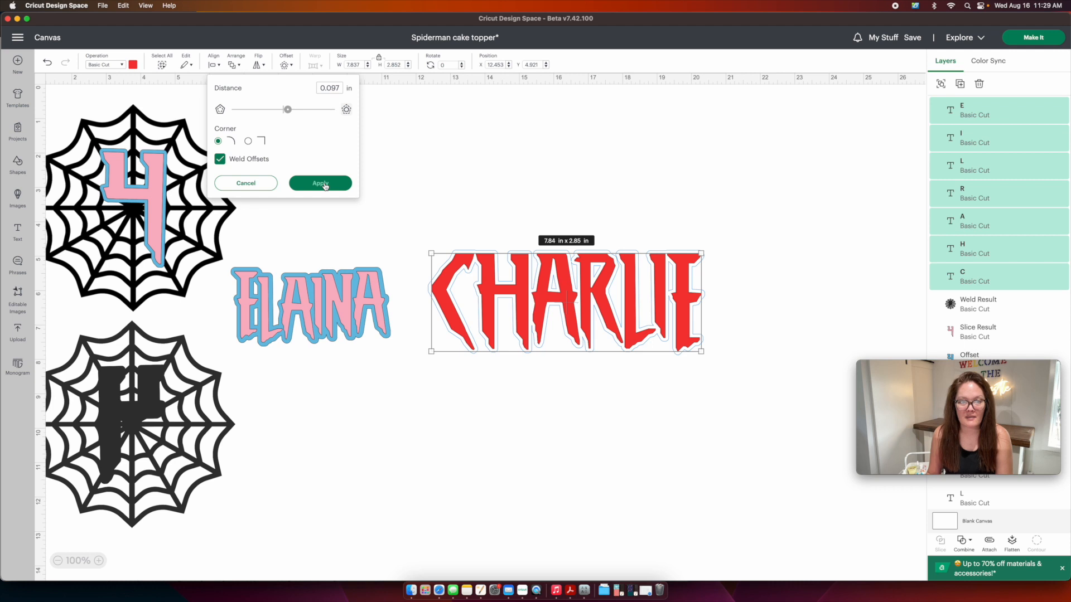
Colour the new offset dark blue and select it together with all the red letters.
left_click(133, 64)
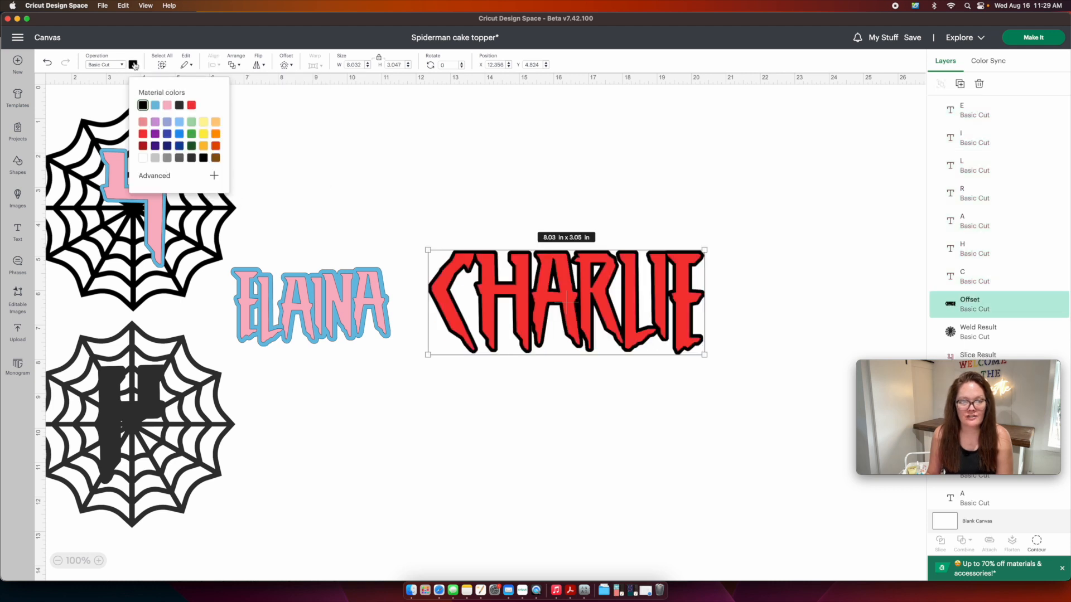
left_click(182, 146)
left_click_drag(397, 189, 731, 379)
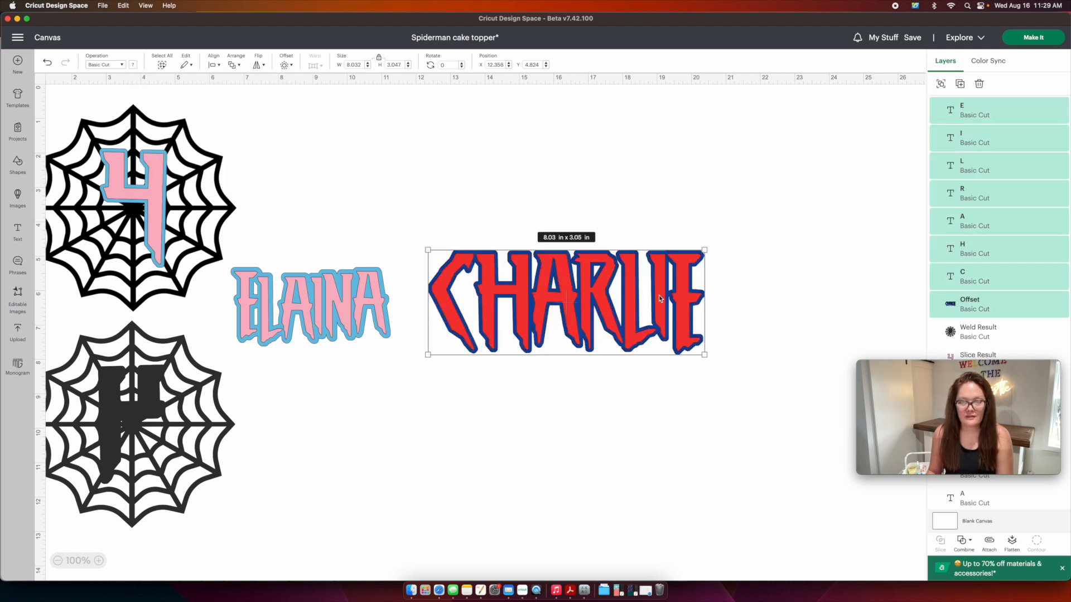
Move the red name with its dark blue offset straight down the canvas and select the black spider web behind the pink 4.
left_click_drag(660, 304, 663, 489)
left_click(204, 178)
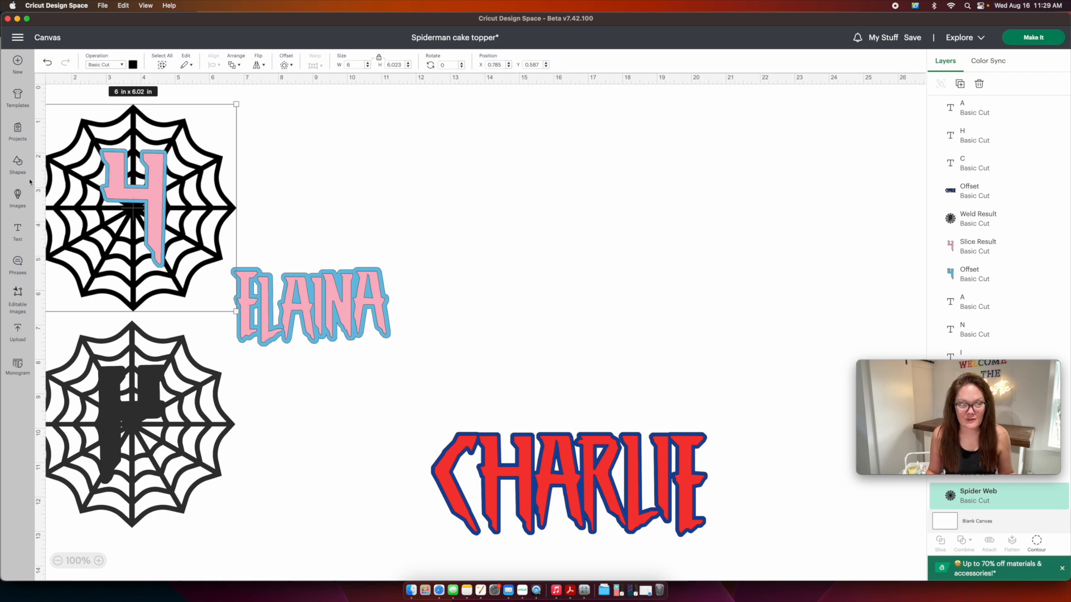
Search the image library for SPIDERWEB and browse the web designs.
left_click(8, 200)
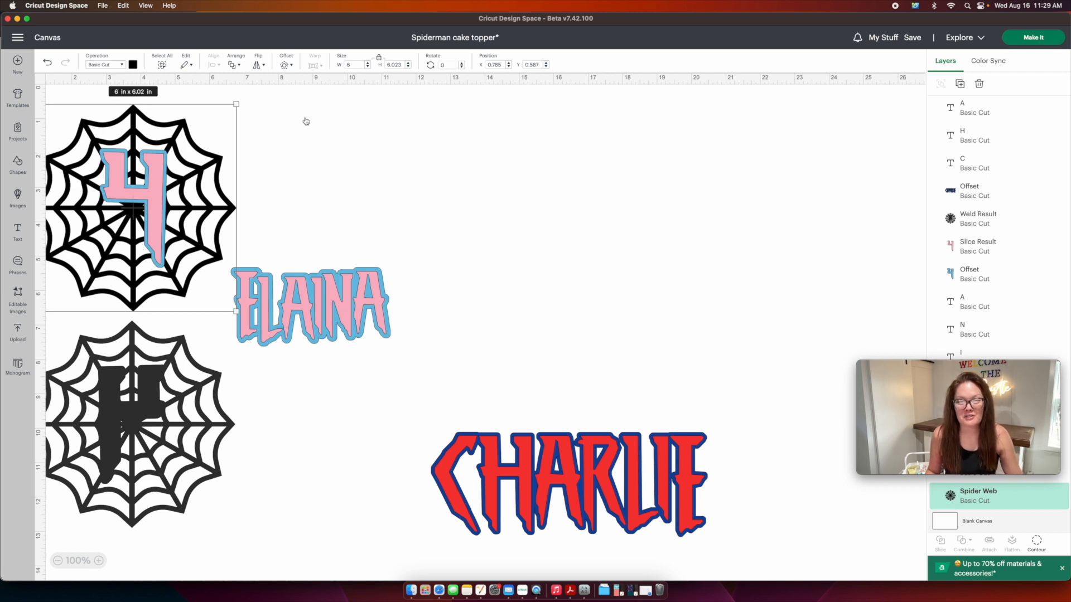
type("SPIDERWEB")
key("Return")
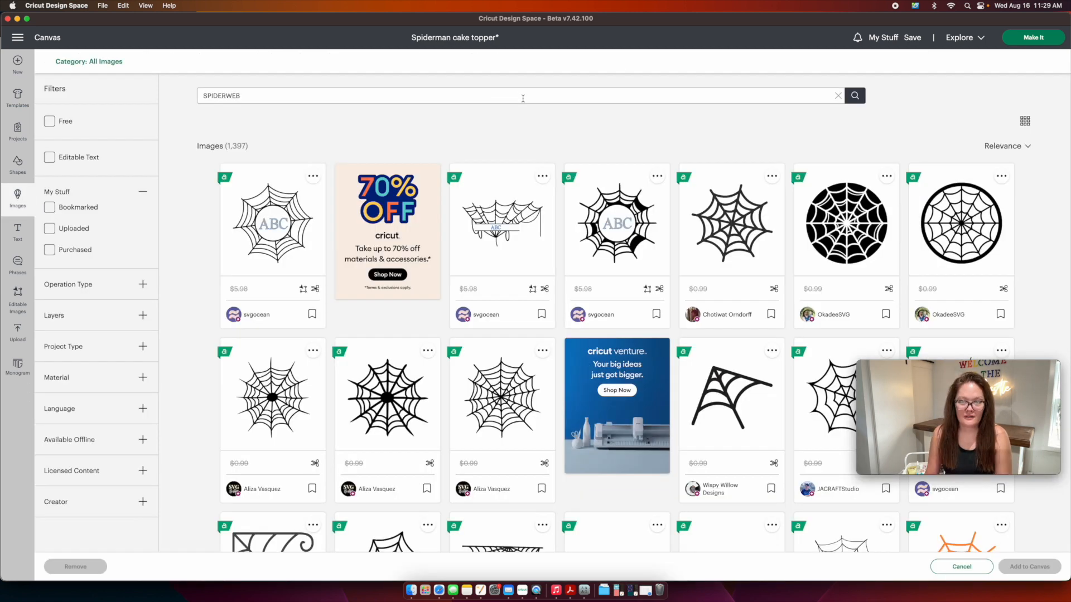
scroll(635, 167, "down", 1)
scroll(635, 167, "down", 3)
scroll(636, 167, "down", 8)
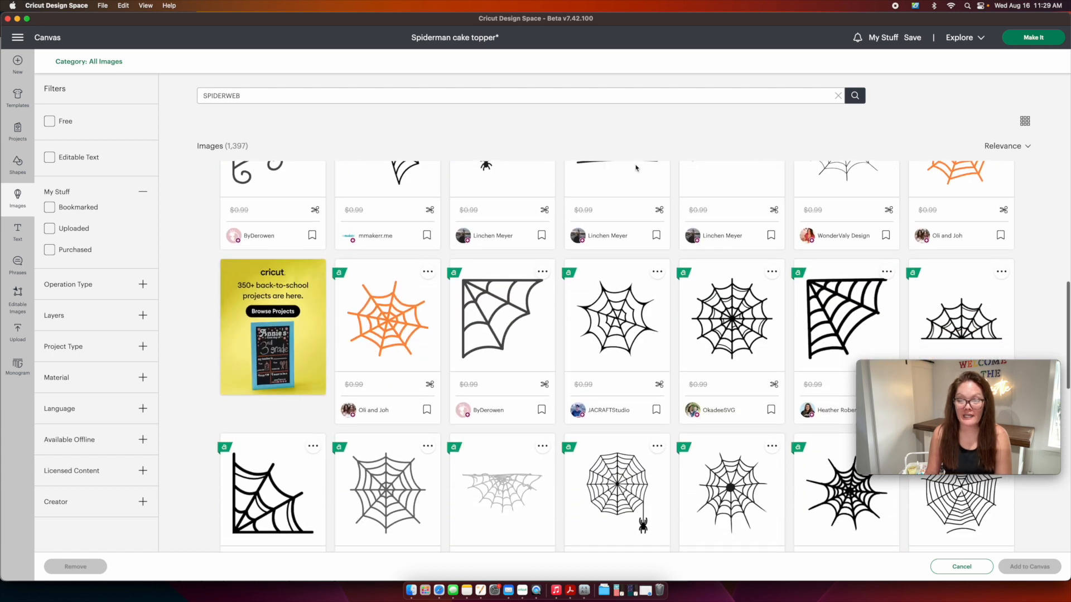
Add the irregular black spiderweb by JACRAFTStudio to the canvas, shift it aside and delete it.
left_click(599, 267)
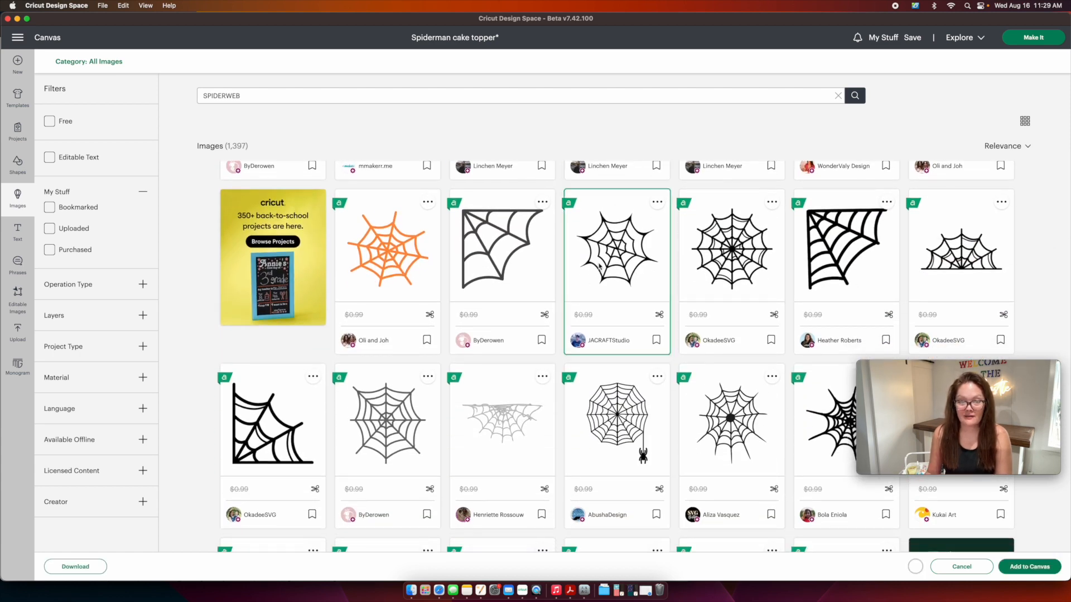
left_click(1029, 567)
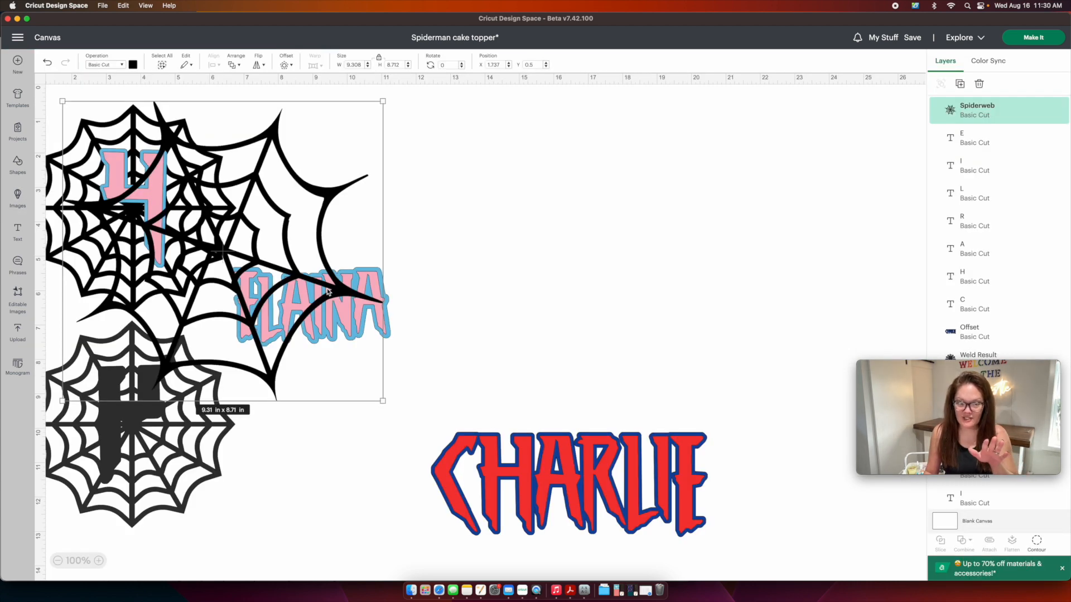
left_click_drag(328, 290, 411, 292)
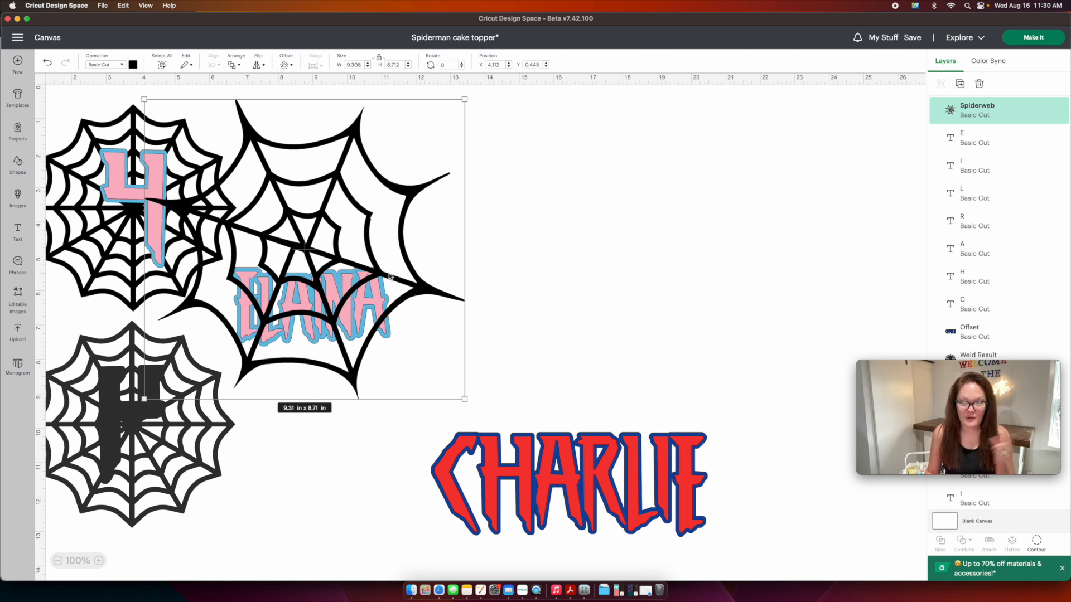
key("Delete")
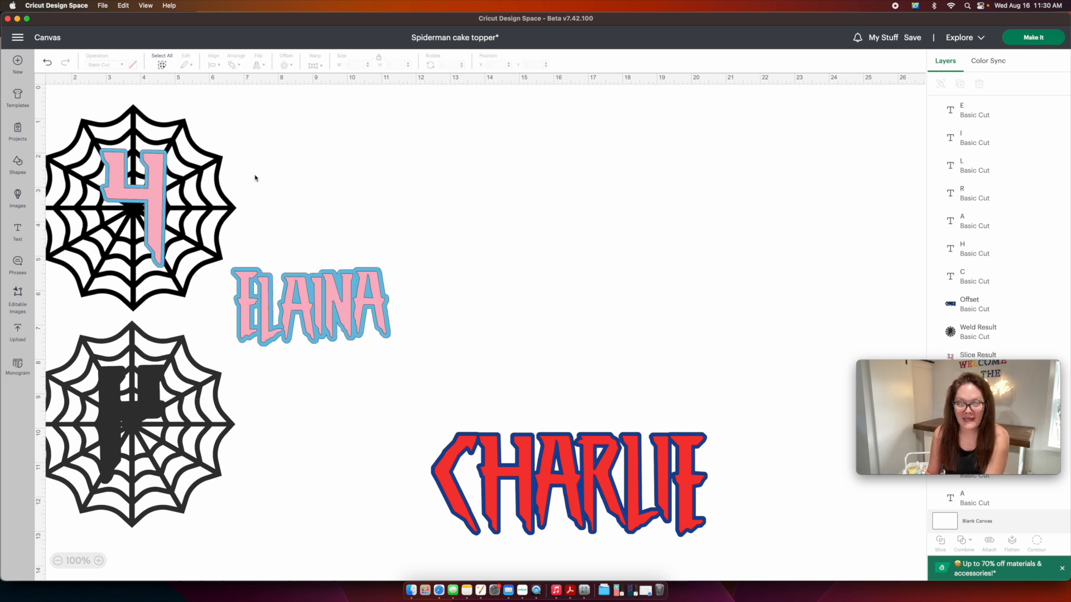
Duplicate the black spider web behind the pink 4 and place the copy above the red name.
left_click(200, 158)
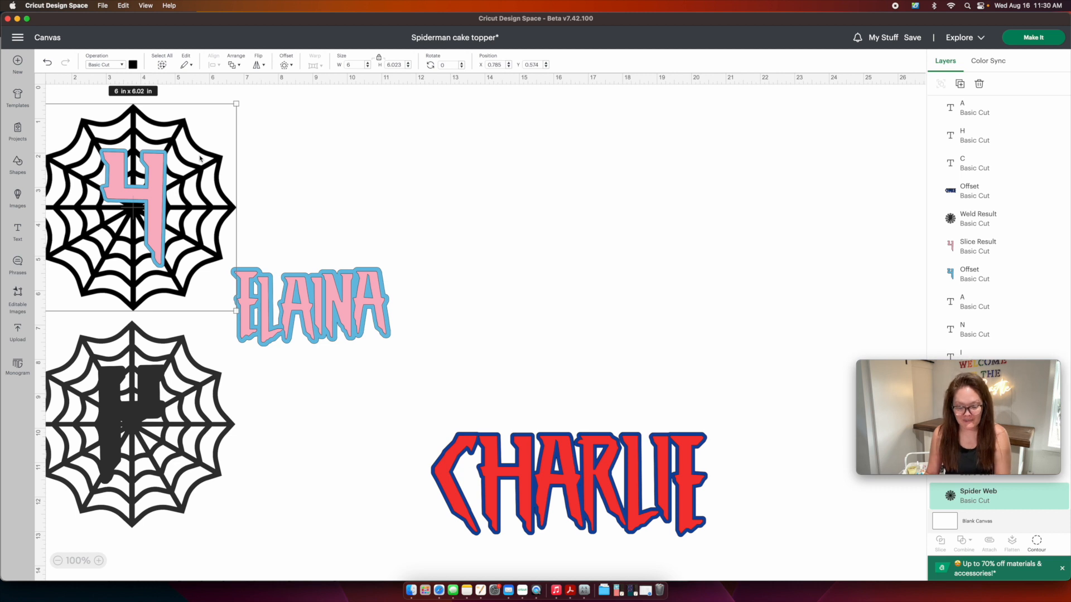
key("super+d")
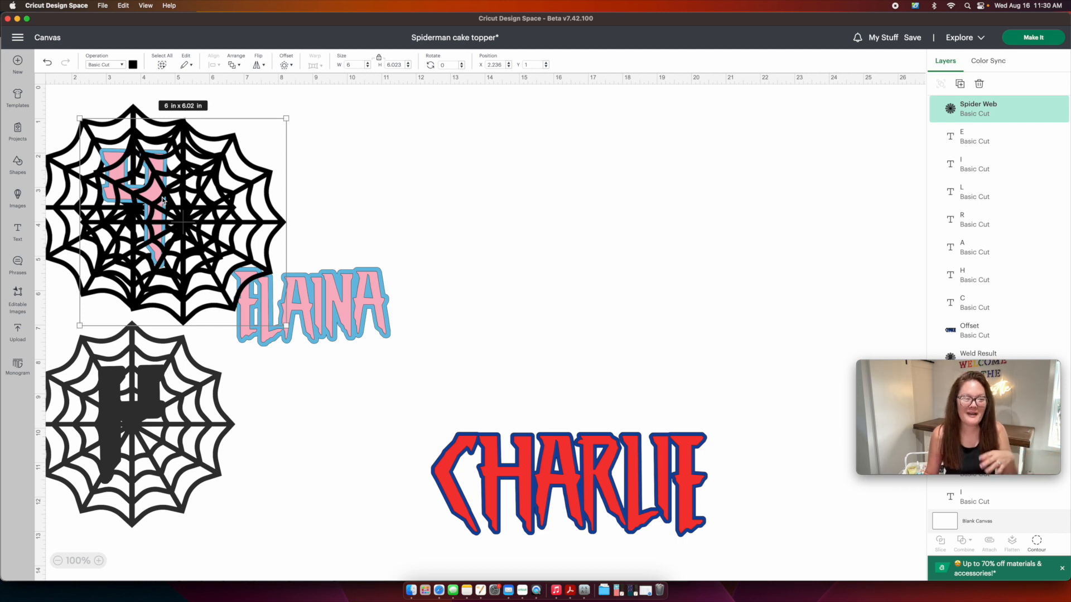
left_click_drag(167, 210, 559, 231)
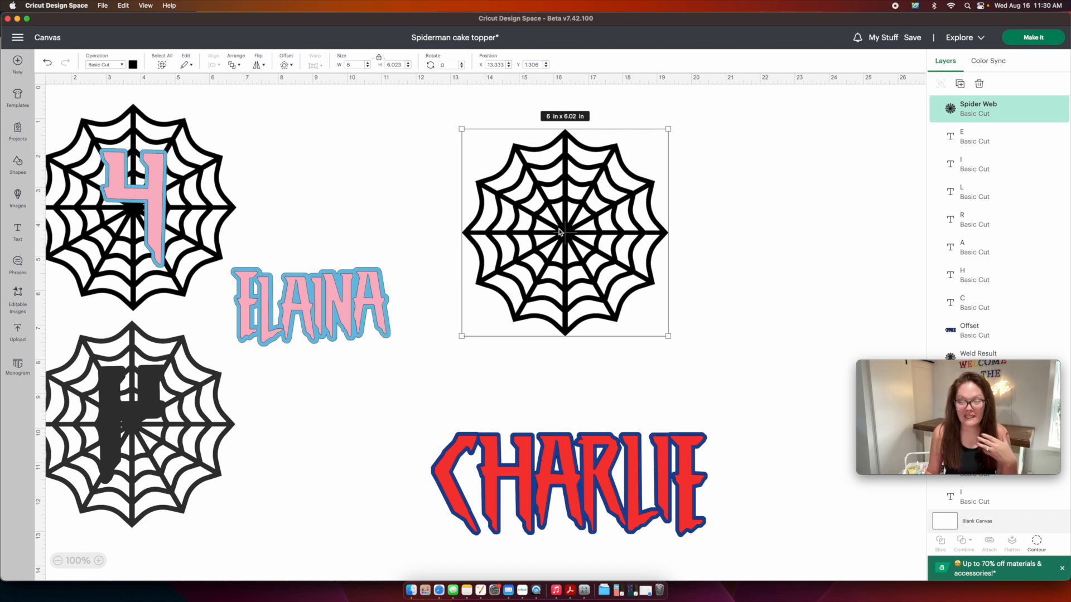
Add a new text containing only the letter S in the Spider-Man font.
left_click(152, 196)
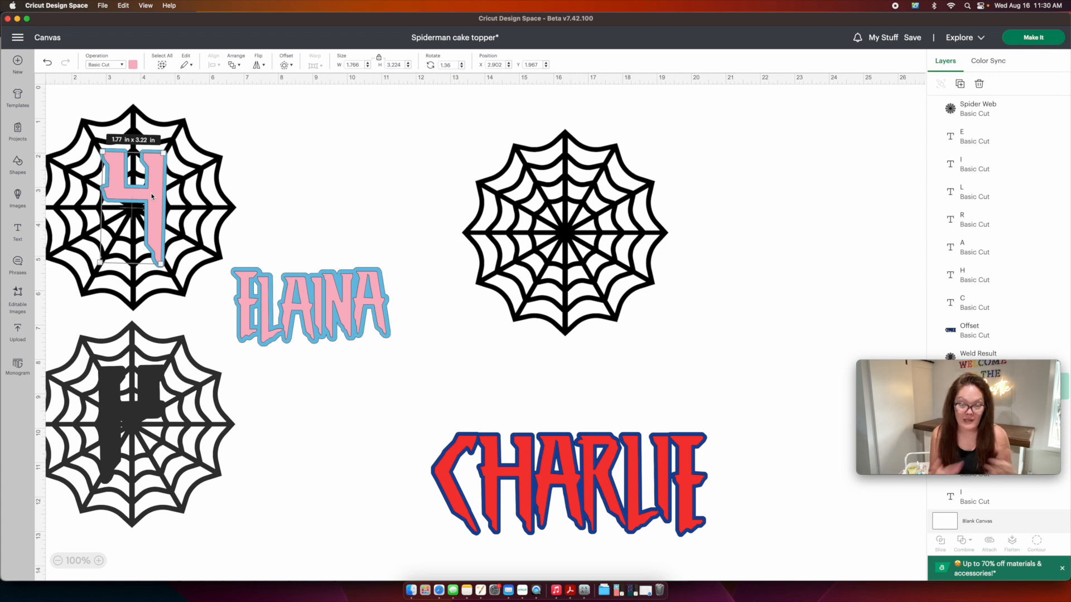
scroll(152, 196, "down", 3)
scroll(152, 197, "left", 1)
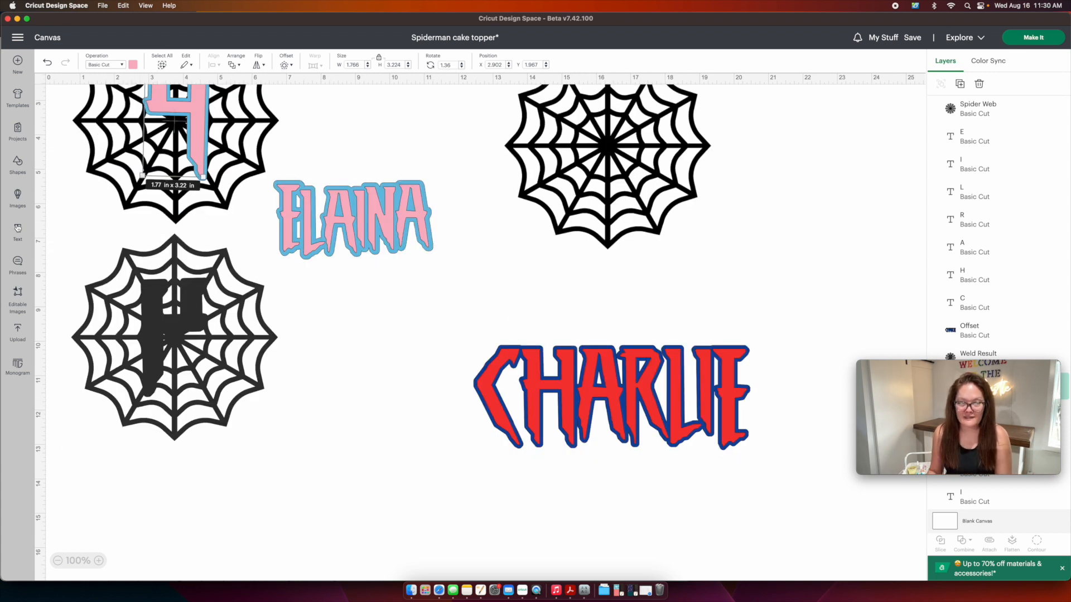
left_click(17, 229)
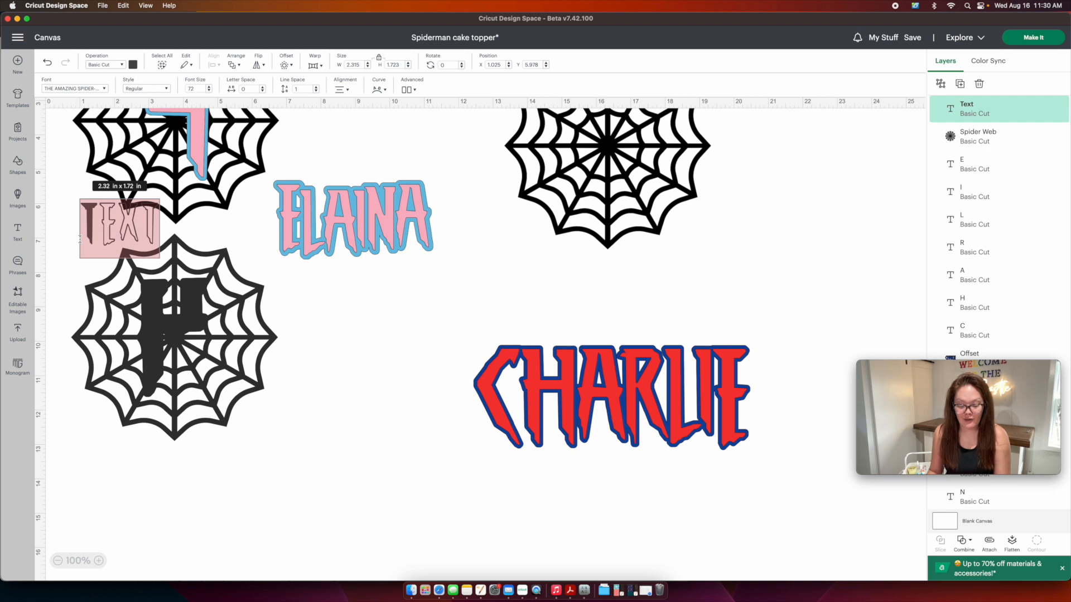
type("S")
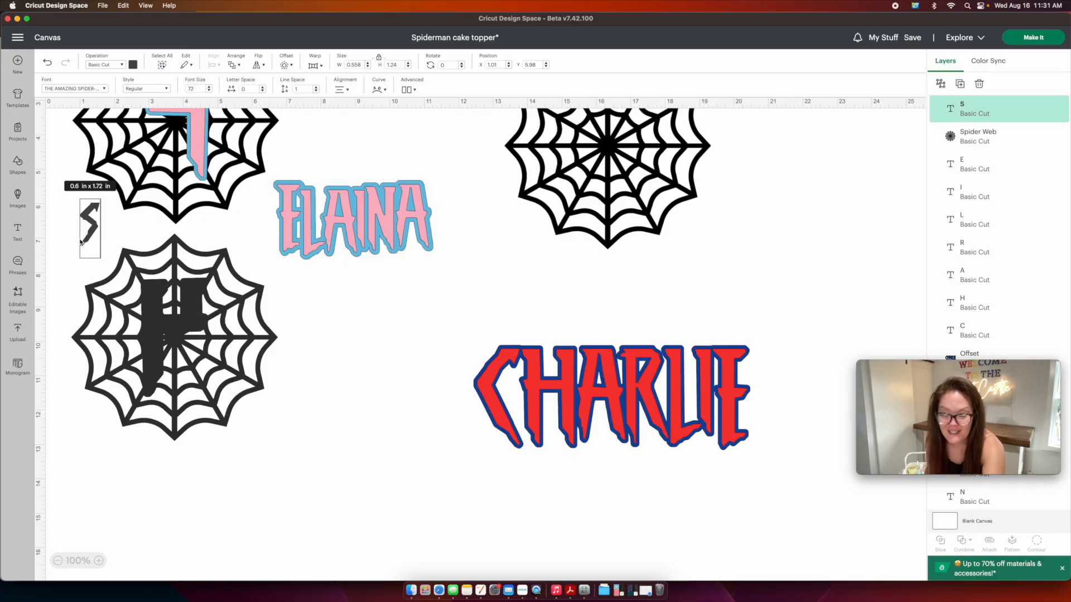
left_click(56, 194)
Enlarge the S to about 3.61 × 8.04 in and move it to the empty area below and left of the red name.
left_click_drag(86, 218, 499, 601)
left_click_drag(416, 509, 392, 465)
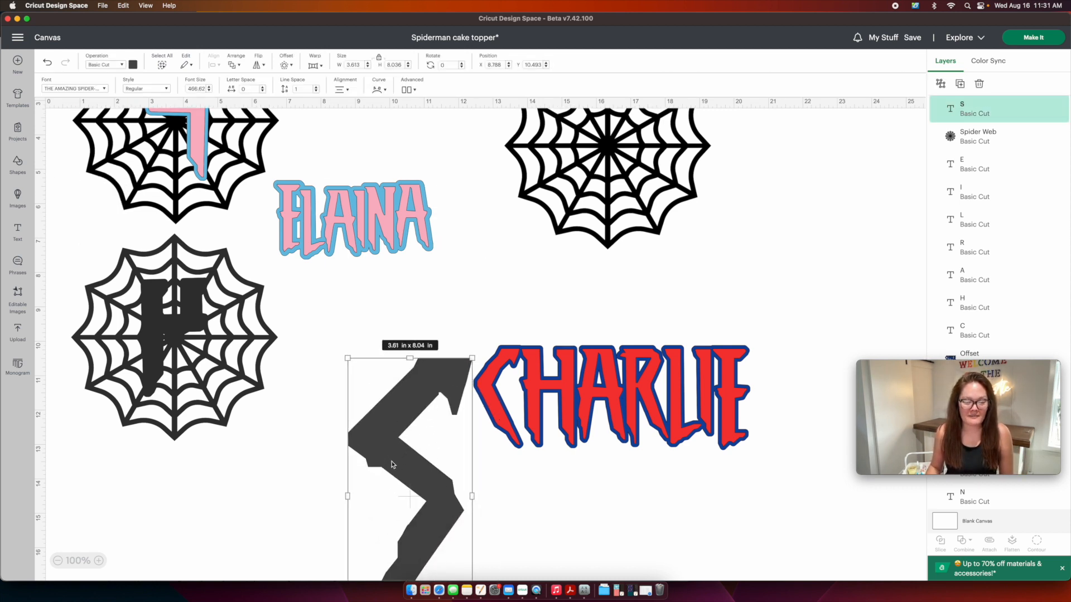
scroll(392, 465, "down", 3)
scroll(395, 352, "down", 1)
left_click_drag(395, 352, 329, 407)
scroll(332, 408, "down", 3)
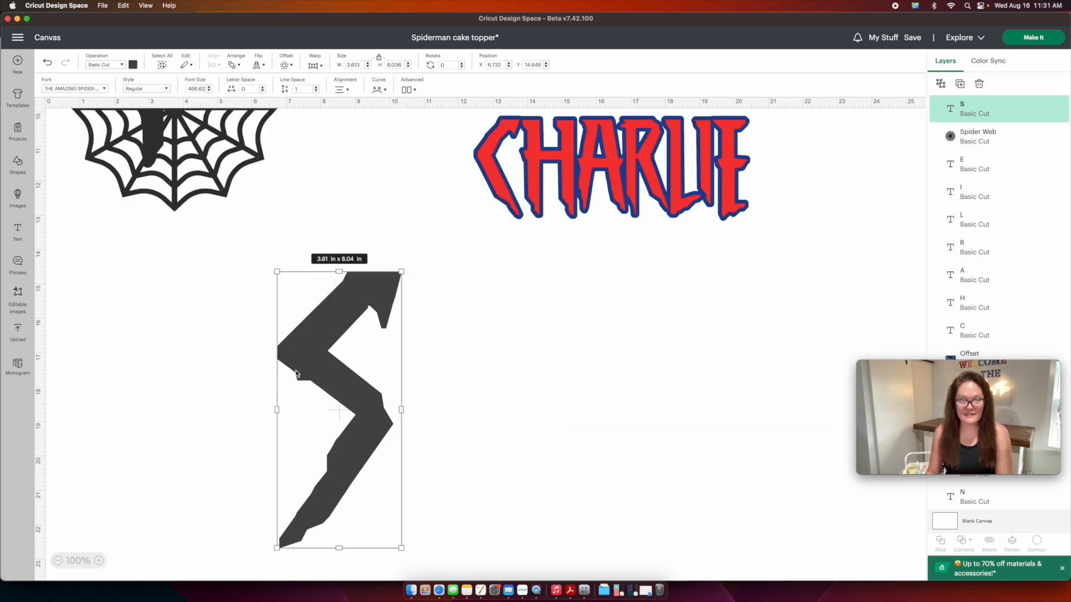
Copy the large S and place the duplicate level with it on its right side.
key("super+c")
key("super+v")
left_click_drag(124, 233, 513, 393)
left_click(566, 313)
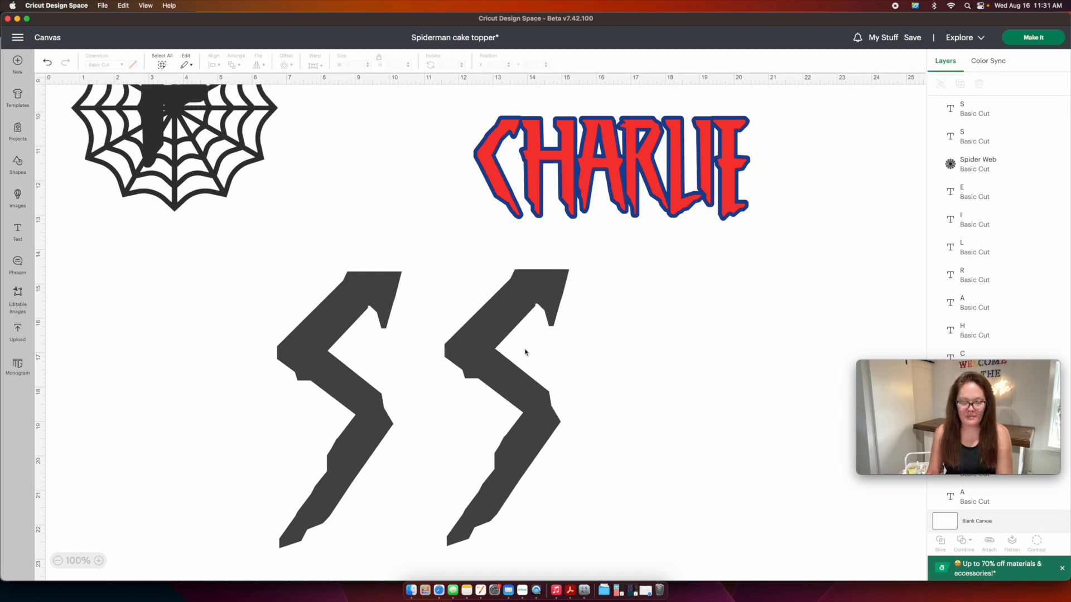
Insert a square, enlarge it to about 6.07 × 6.07 in and cover the second S below its upper arrow-shaped part.
left_click(20, 170)
left_click(181, 236)
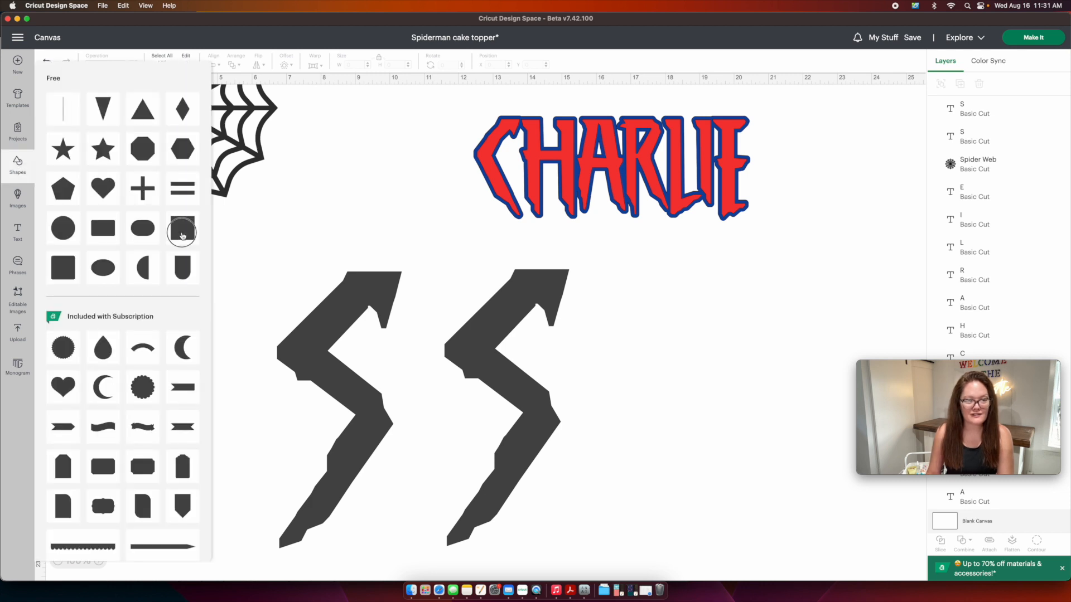
left_click_drag(499, 437, 638, 577)
left_click_drag(569, 518, 552, 499)
left_click_drag(535, 401, 529, 451)
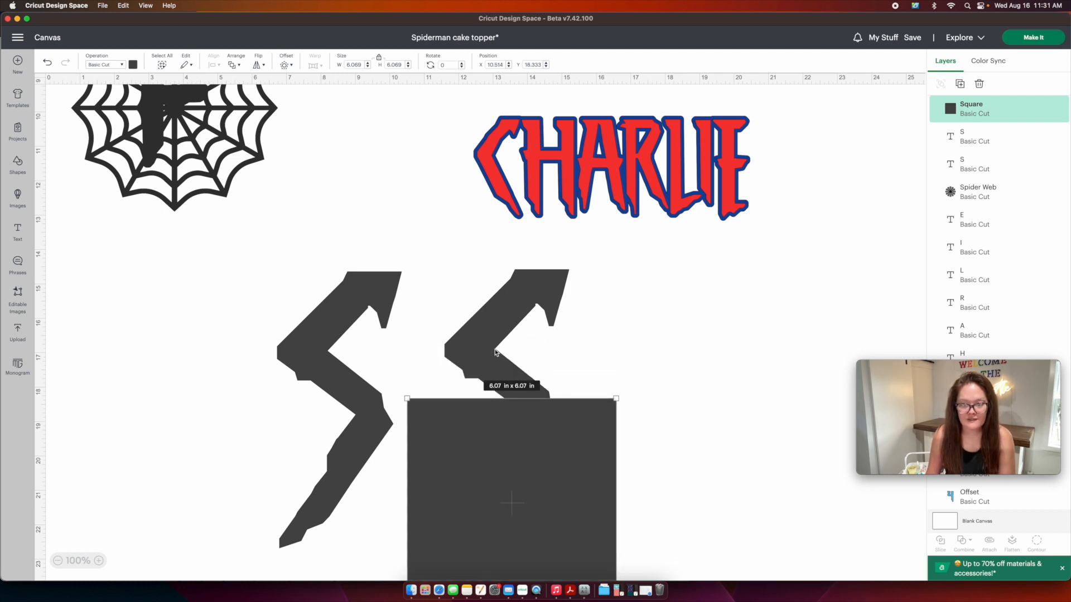
left_click_drag(512, 478, 512, 433)
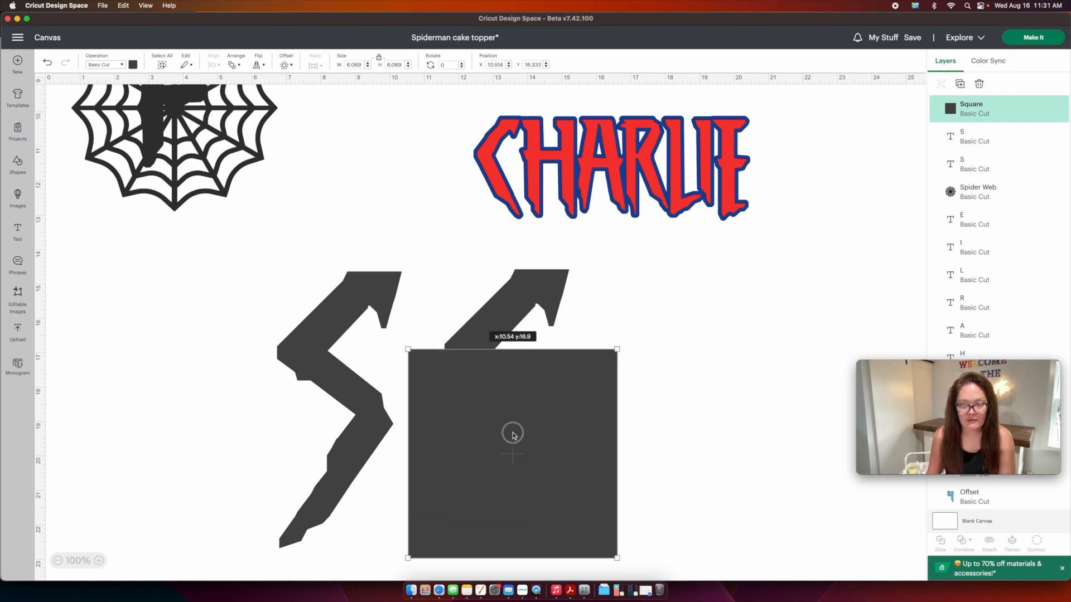
Slice the second S with the overlapping square to separate its upper arrow-shaped part.
left_click(805, 468)
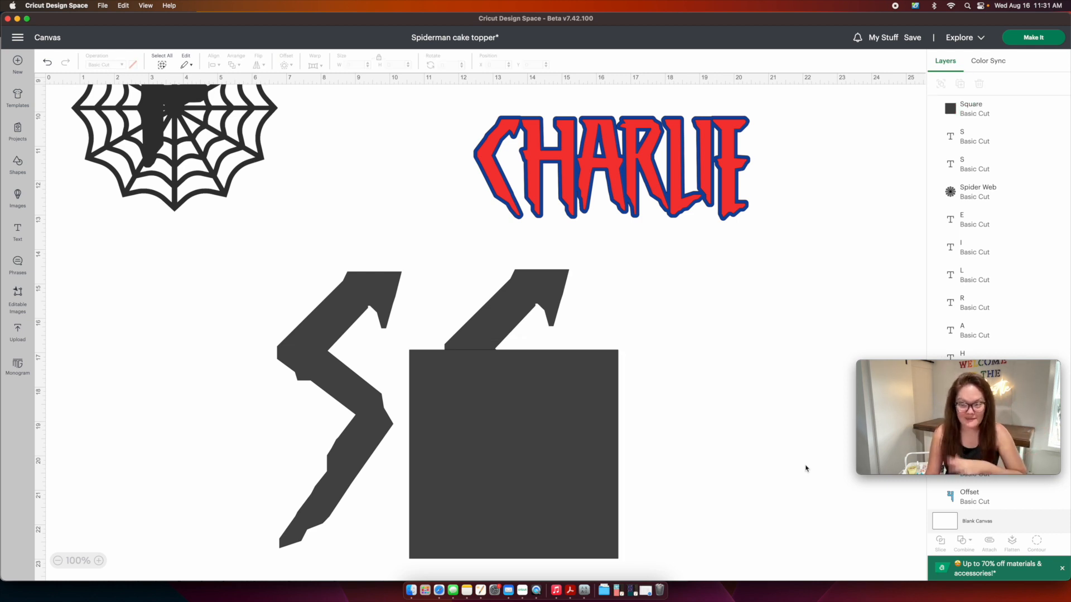
left_click_drag(786, 488, 412, 410)
left_click(940, 545)
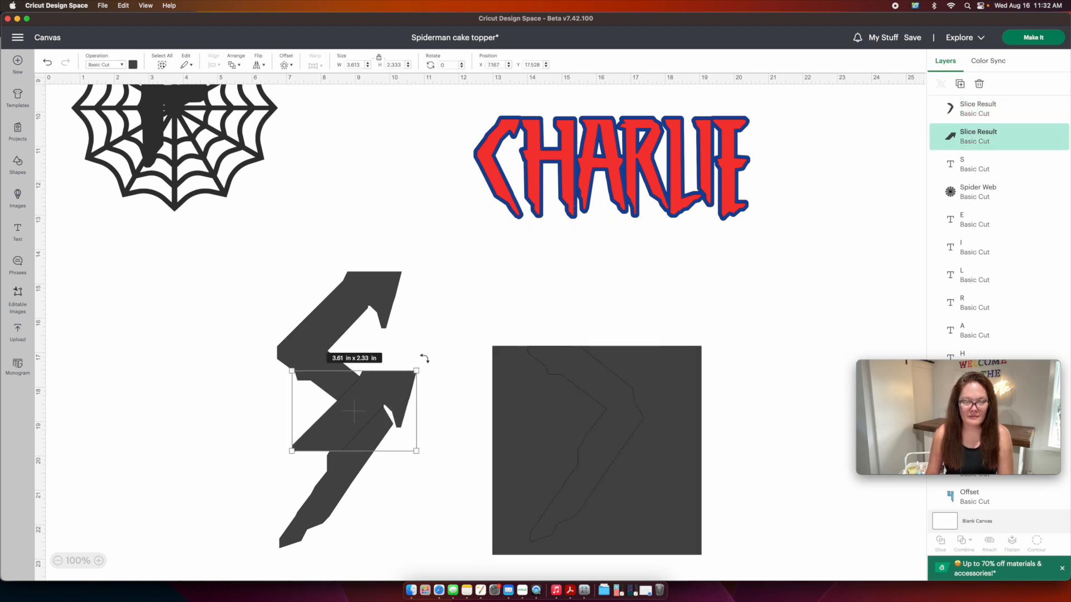
Rotate the sliced arrow-shaped piece to 193.8° and fit it against the lower bend of the first S, pointing left.
left_click_drag(426, 361, 271, 449)
left_click_drag(354, 396, 338, 439)
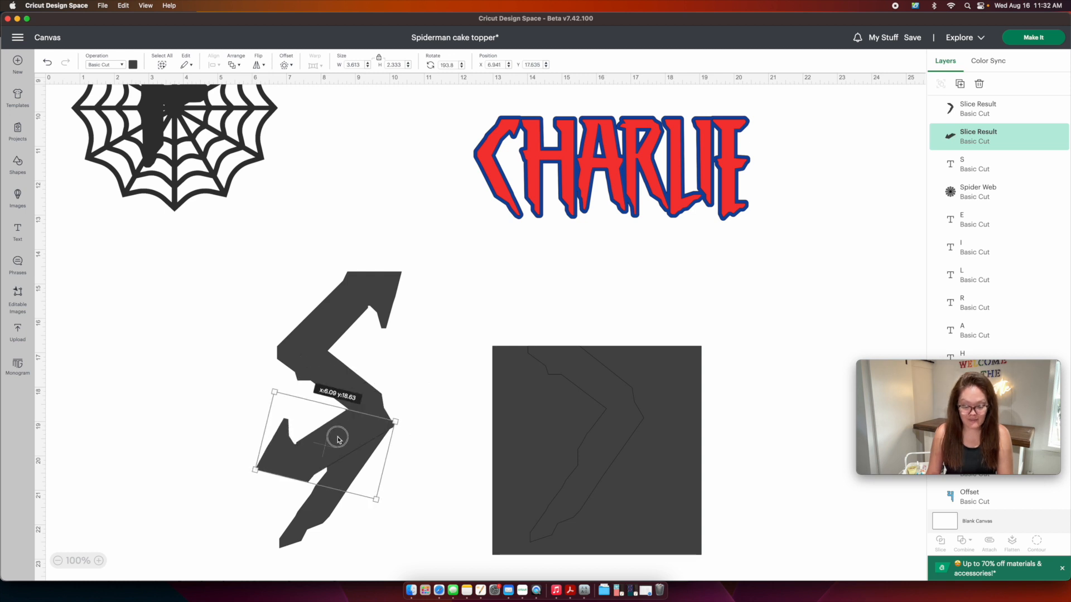
left_click_drag(338, 439, 338, 439)
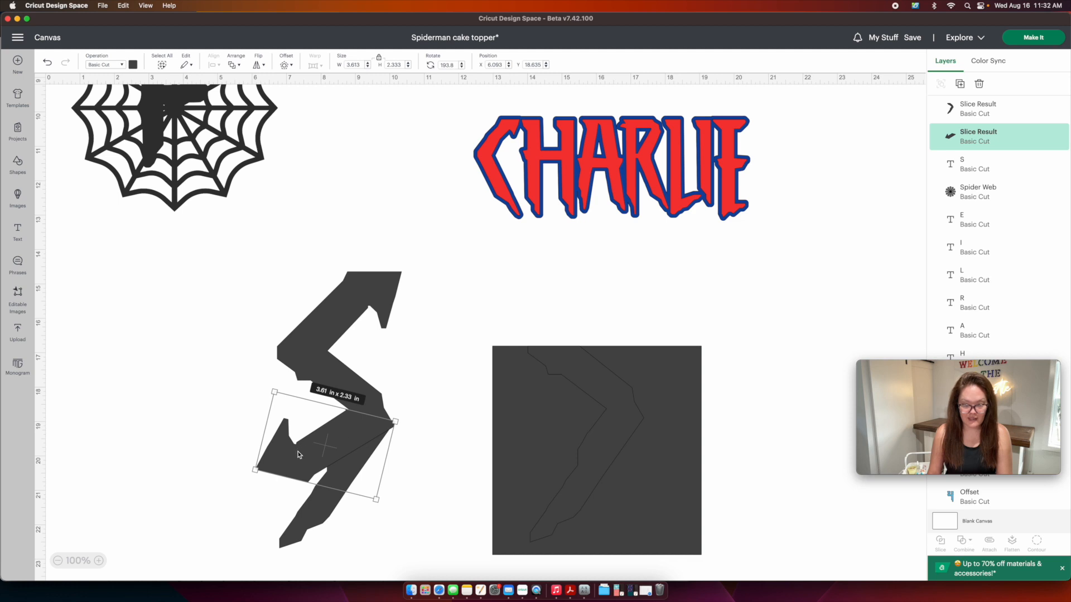
left_click_drag(365, 429, 349, 426)
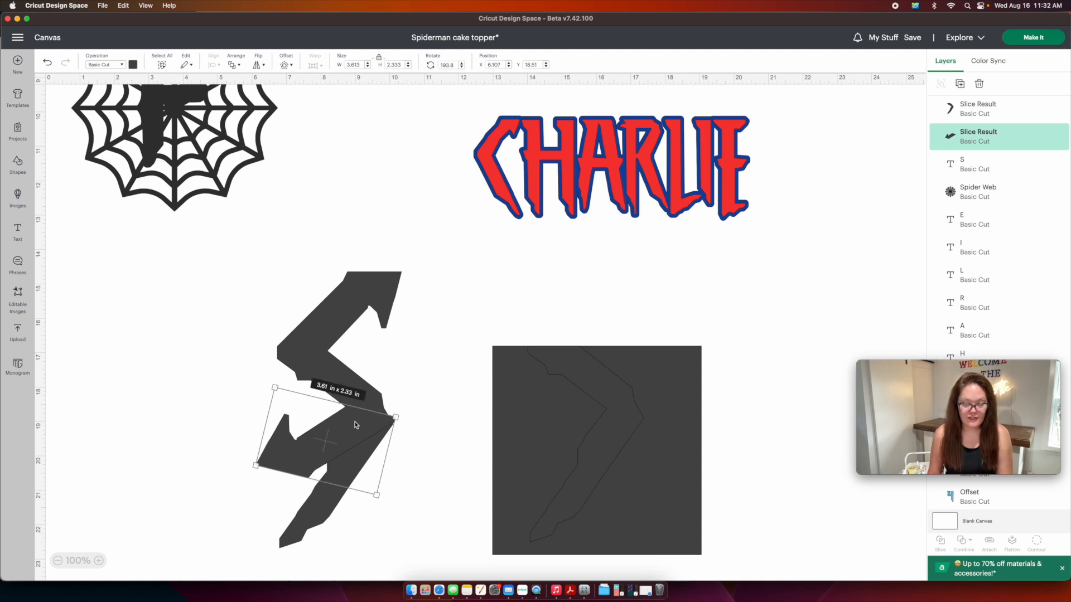
left_click(443, 391)
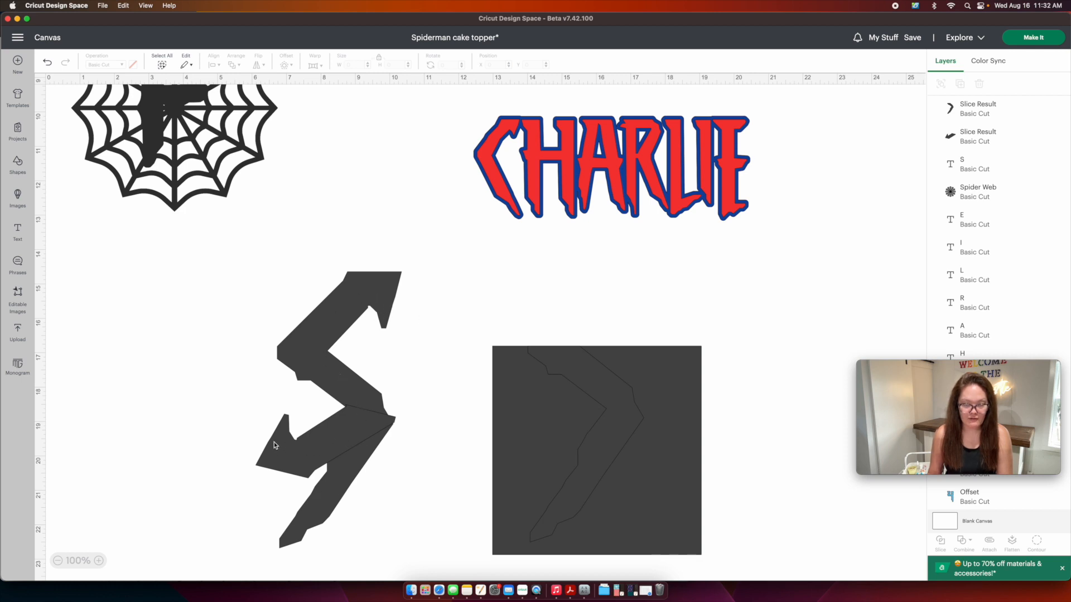
left_click(342, 438)
Select the first S together with its arrow-shaped piece and rotate both a few degrees counterclockwise.
left_click(515, 391)
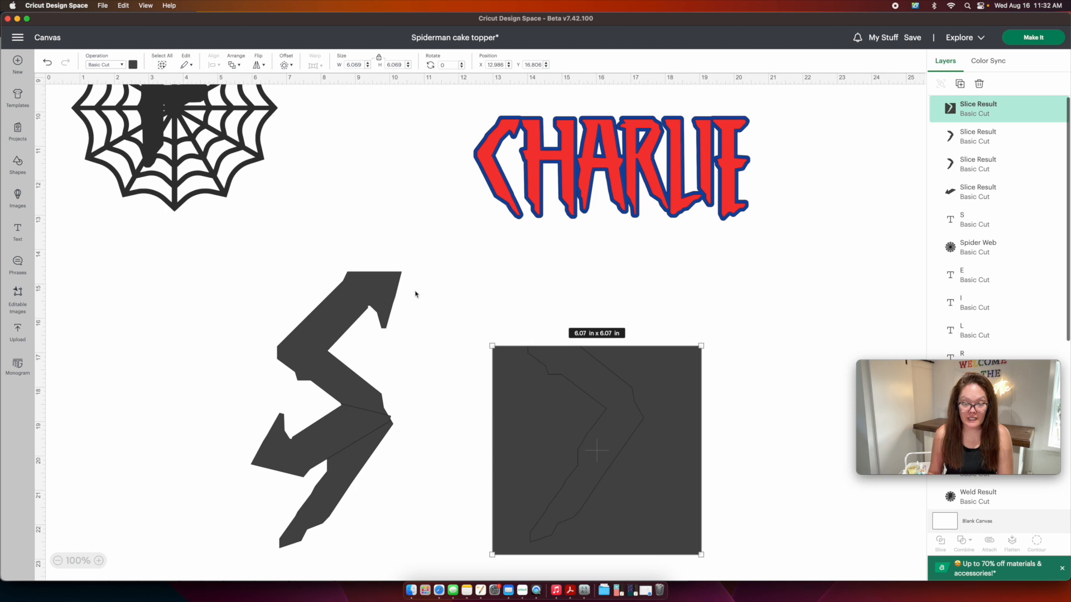
left_click(438, 295)
left_click_drag(217, 278, 386, 422)
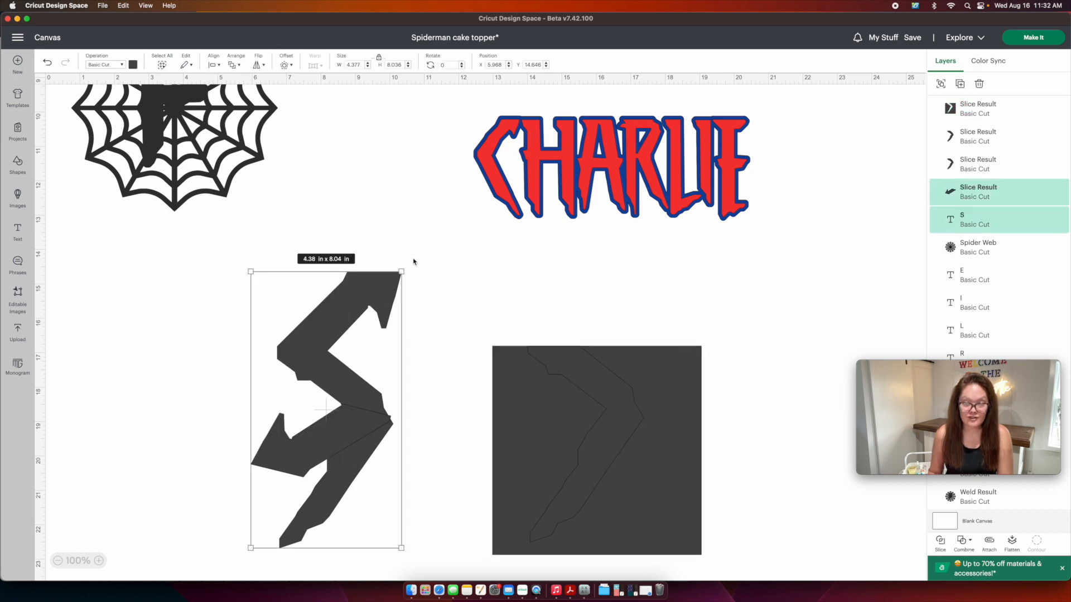
left_click_drag(408, 260, 392, 251)
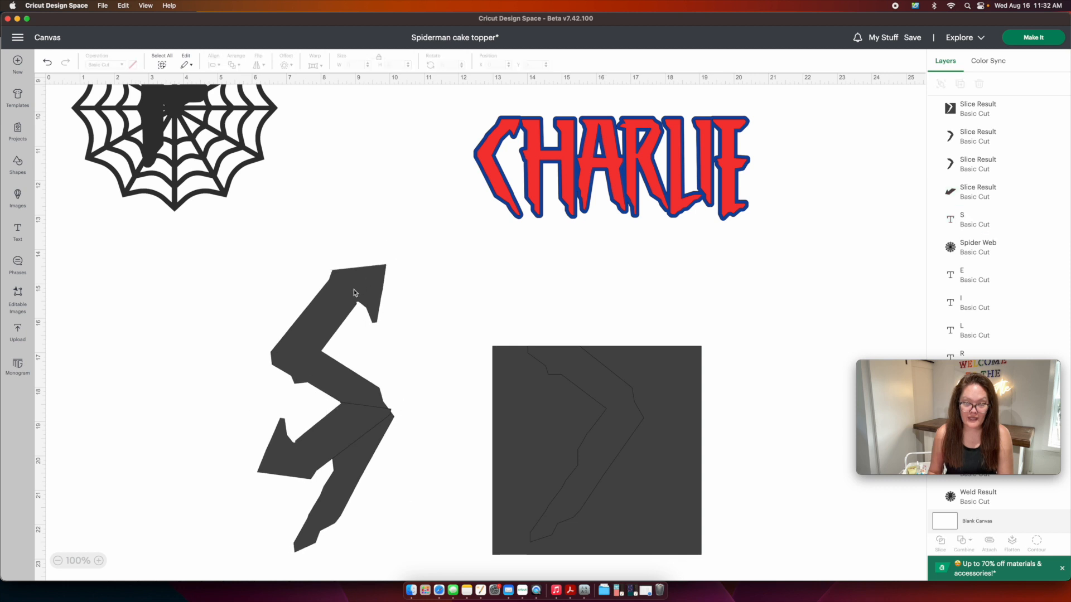
Fine-tune the position and rotation of the arrow-shaped piece against the lower bend of the S.
left_click(292, 452)
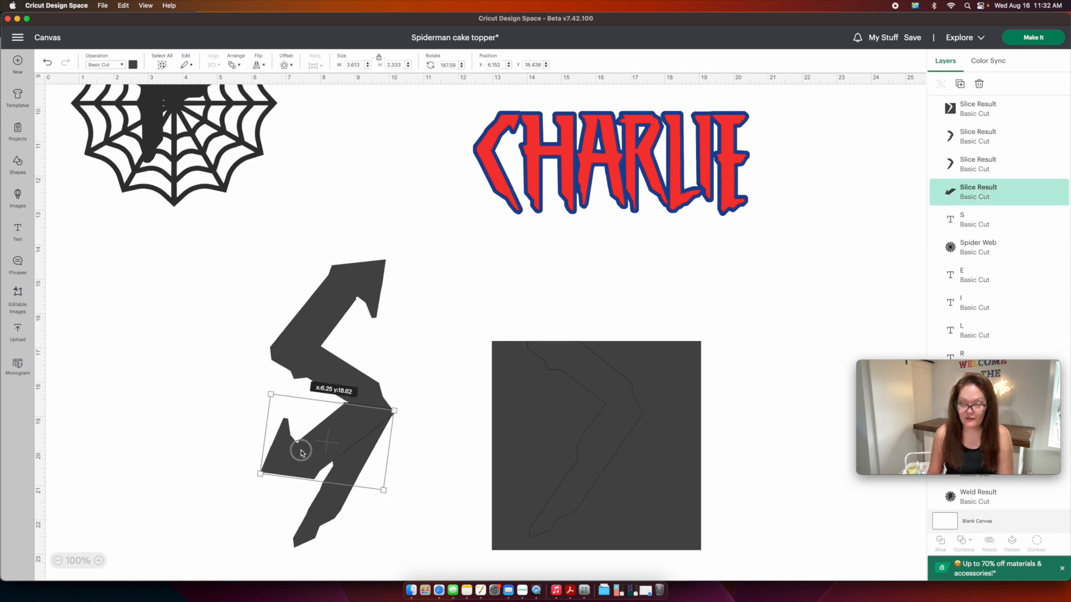
scroll(395, 491, "down", 1)
left_click_drag(387, 499, 388, 501)
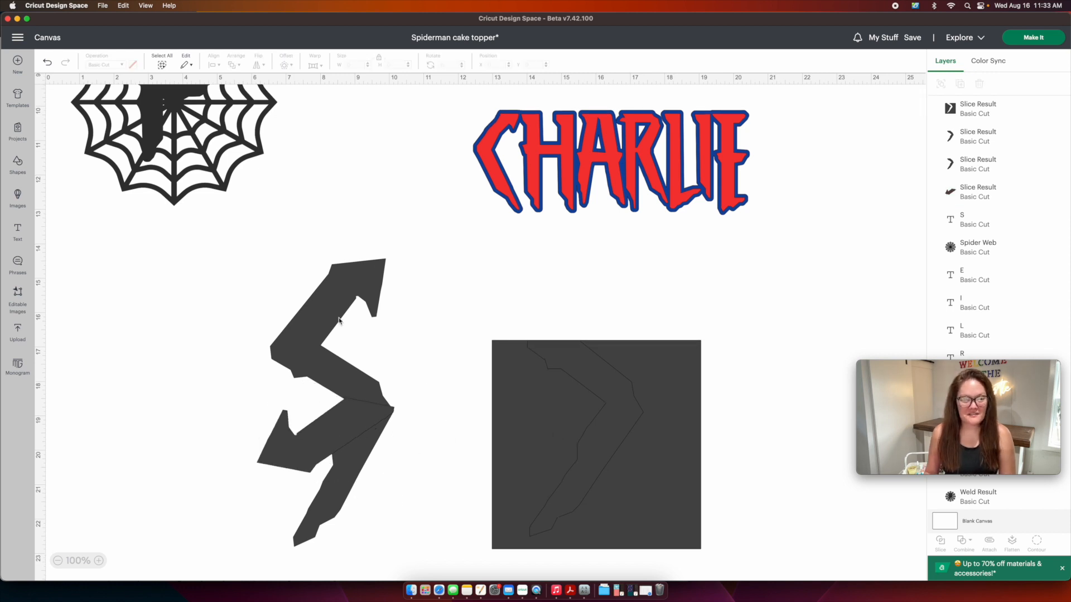
Insert a second square, enlarge it to about 4.72 × 4.72 in and place it over the lower tail of the S.
left_click(16, 166)
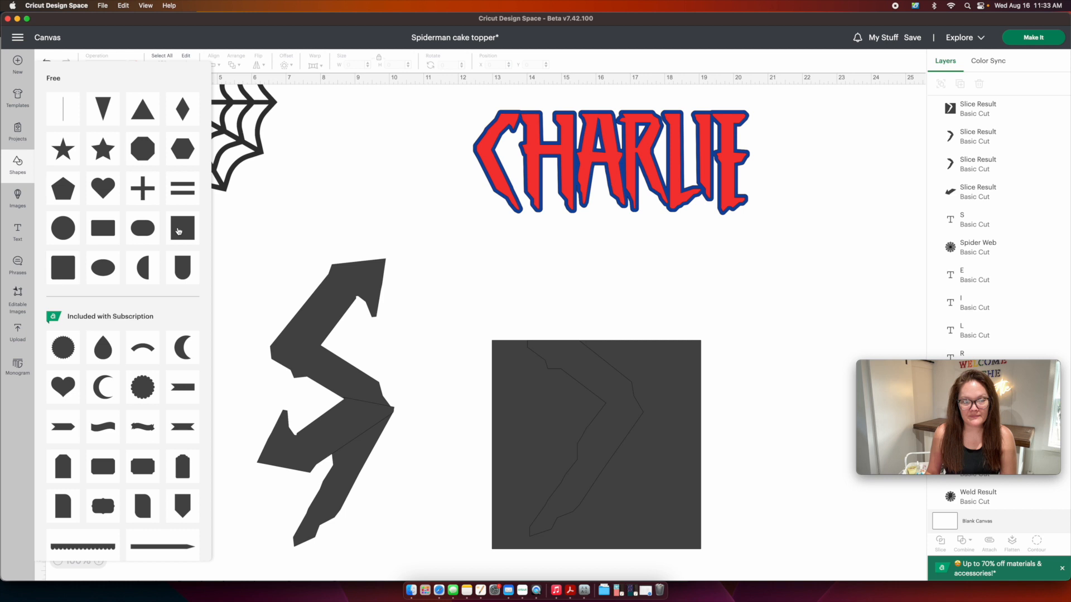
left_click(178, 228)
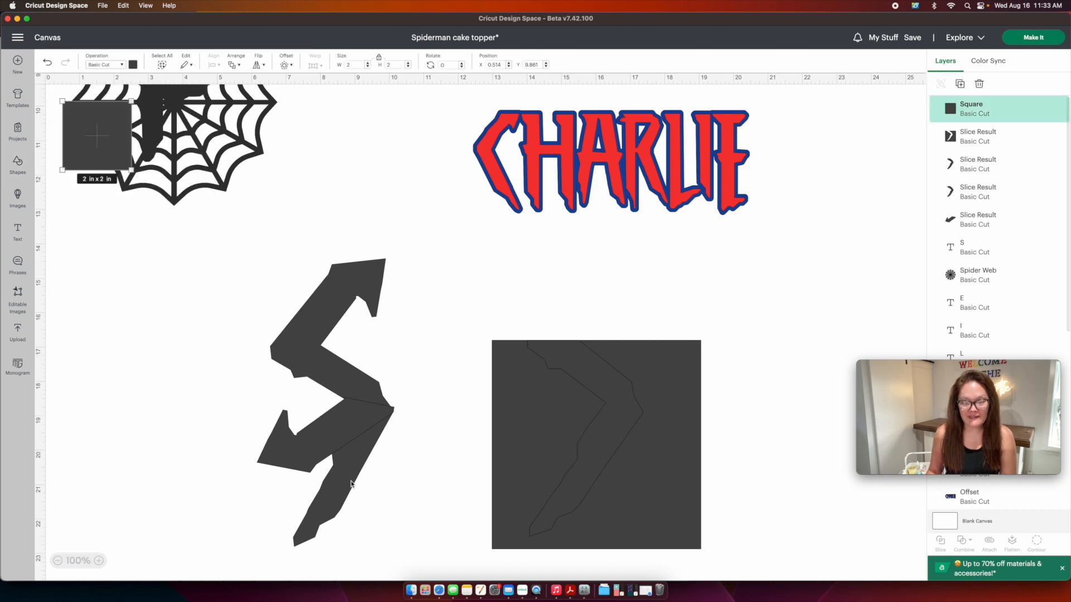
left_click_drag(131, 169, 224, 264)
left_click_drag(119, 150, 333, 489)
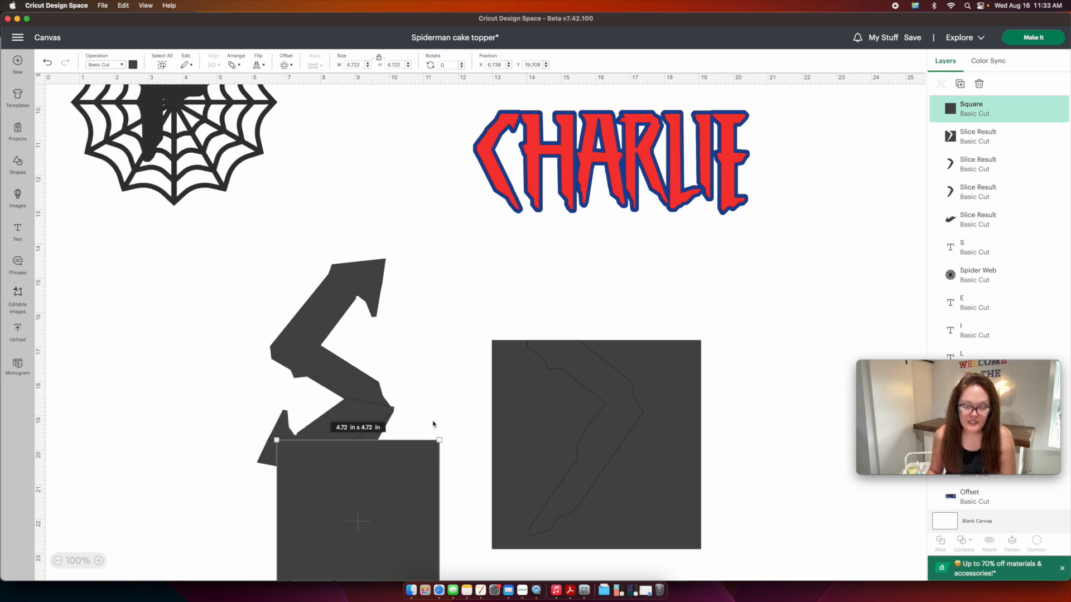
Rotate the second square to 335.94° and align its edge with the arrow-shaped piece's lower edge, covering the S's tail.
left_click_drag(444, 430, 395, 408)
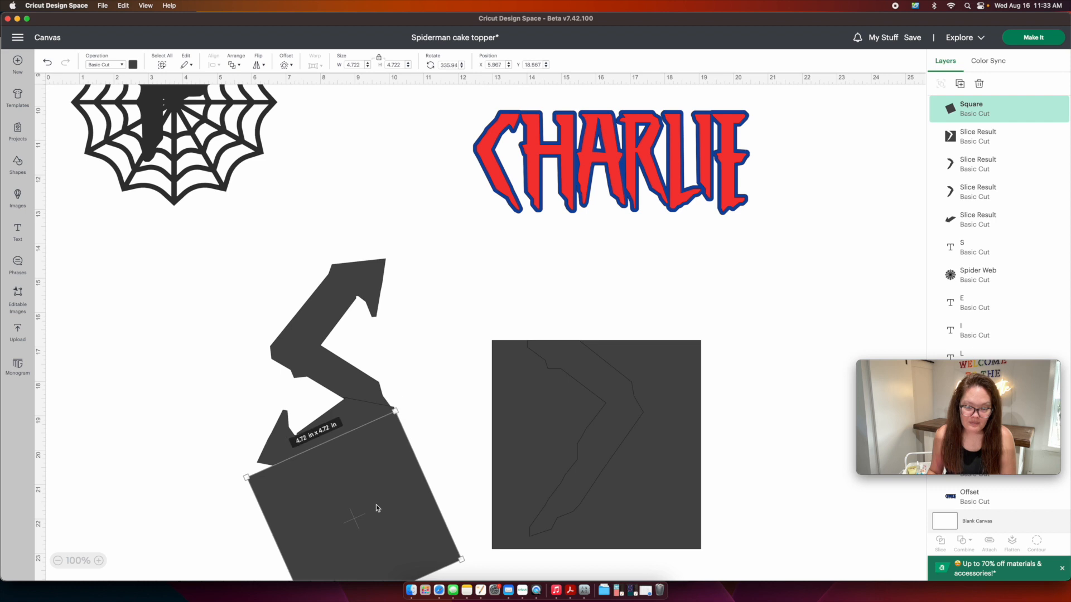
left_click(445, 402)
scroll(363, 401, "down", 3)
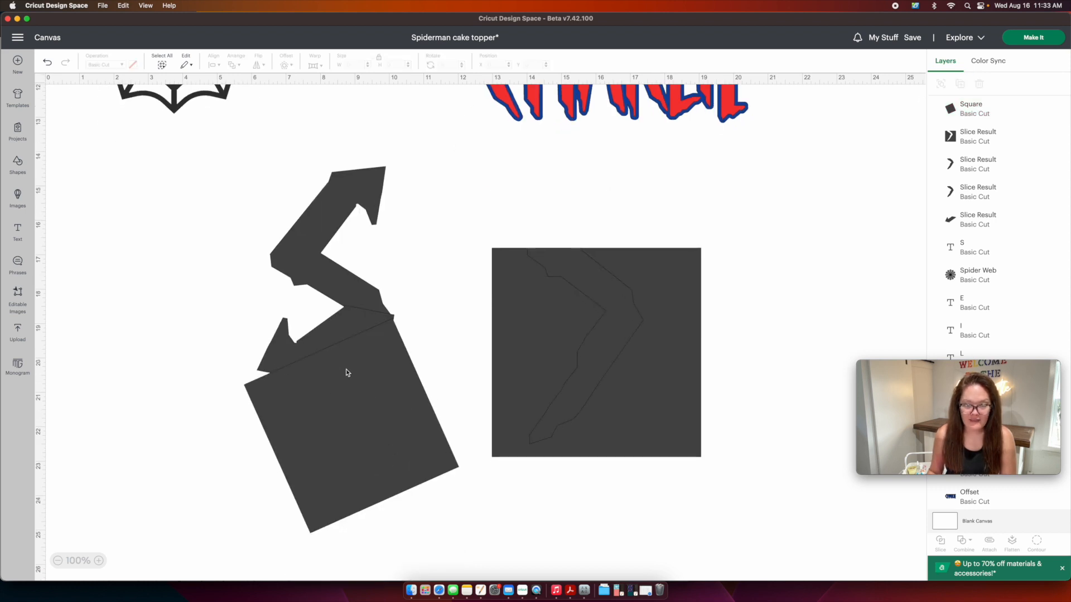
left_click_drag(346, 372, 330, 437)
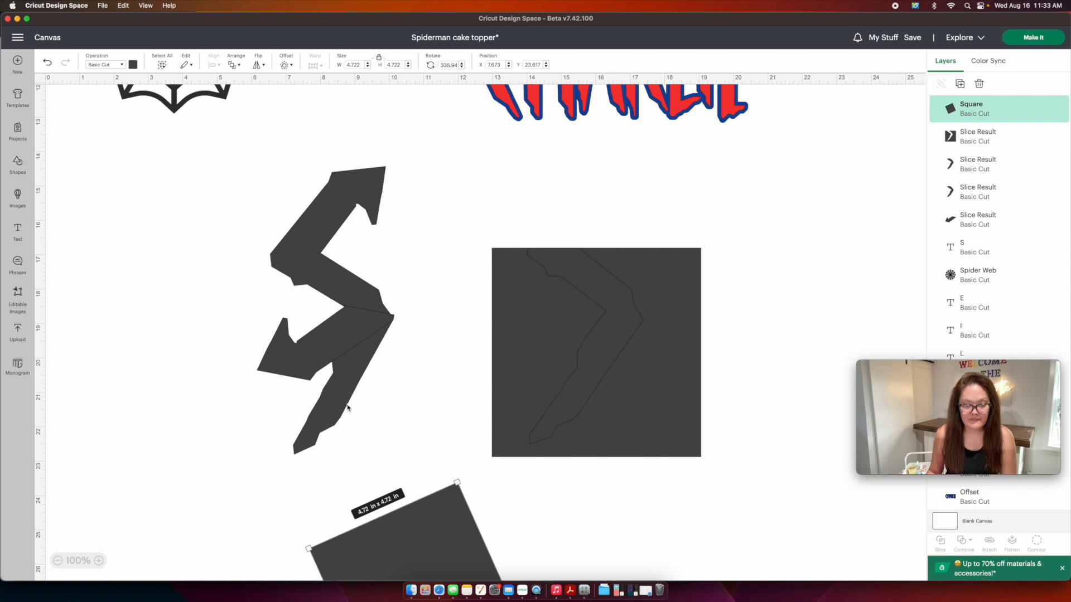
key("super+z")
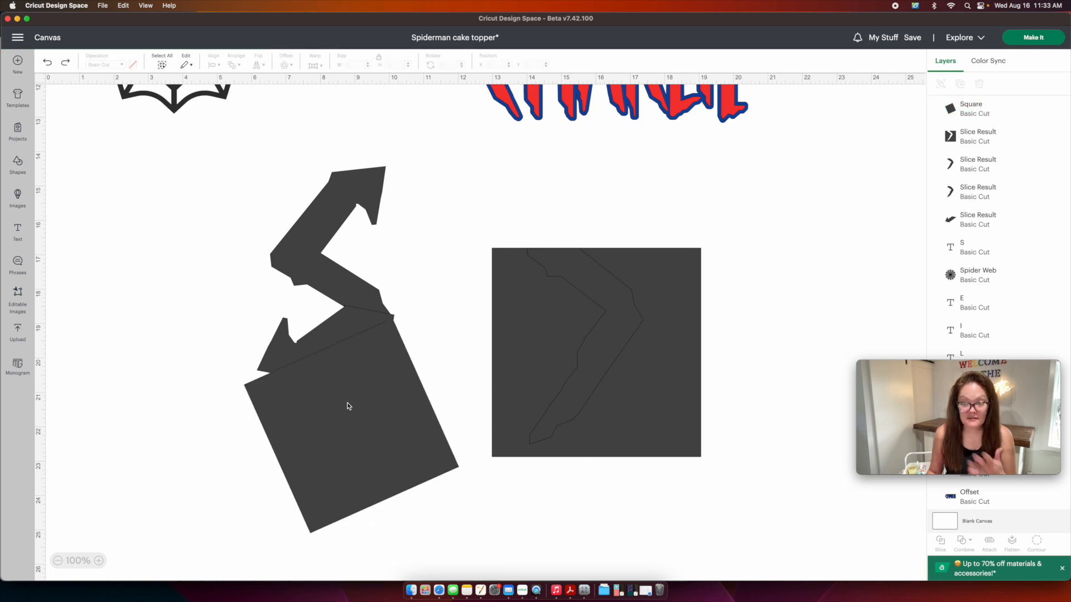
Slice the S with the rotated square and move the cut-off square and tail pieces away from the S.
left_click(346, 409)
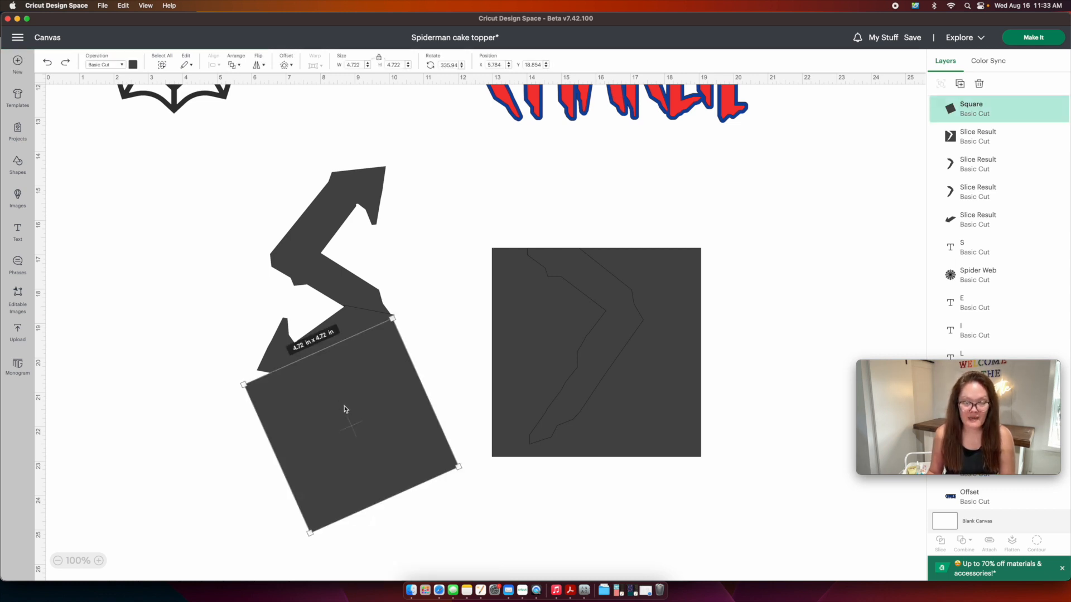
left_click(358, 190, "shift")
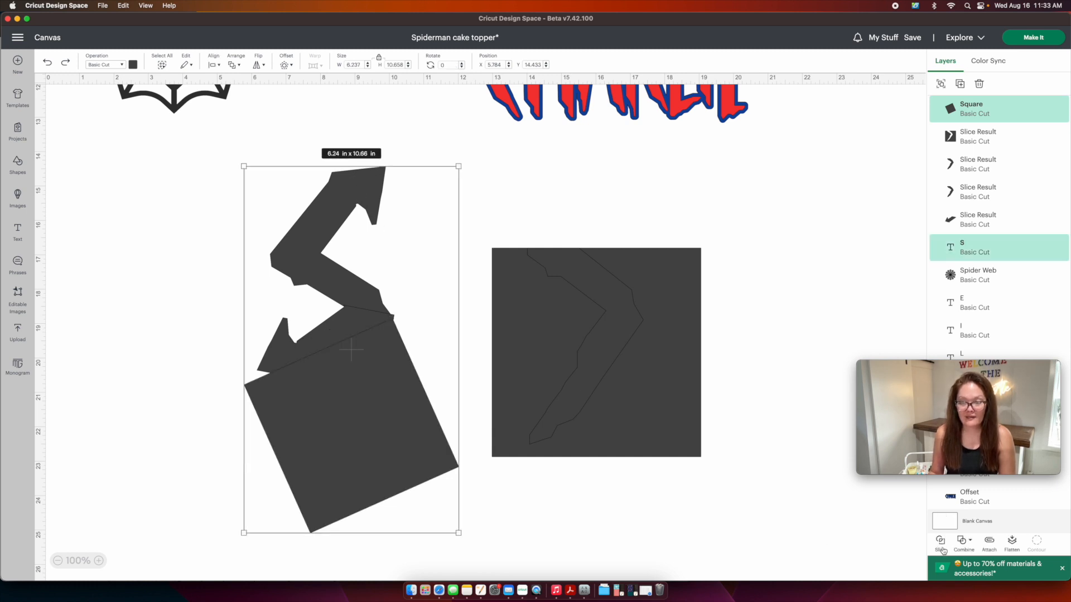
left_click_drag(340, 473, 524, 453)
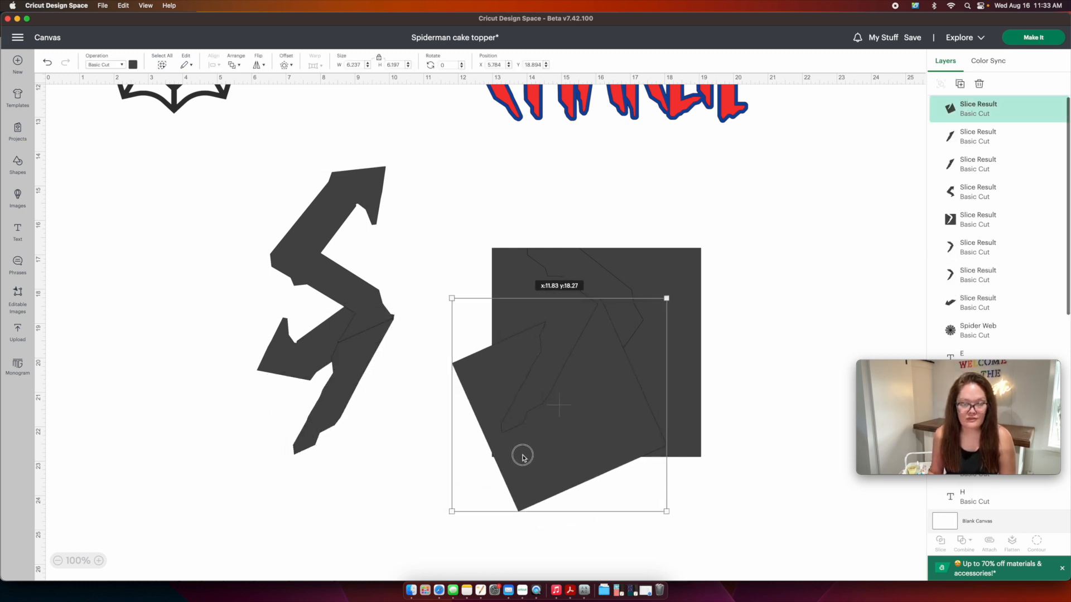
left_click(323, 424)
left_click_drag(323, 423, 484, 424)
left_click(313, 411)
left_click_drag(313, 411, 537, 406)
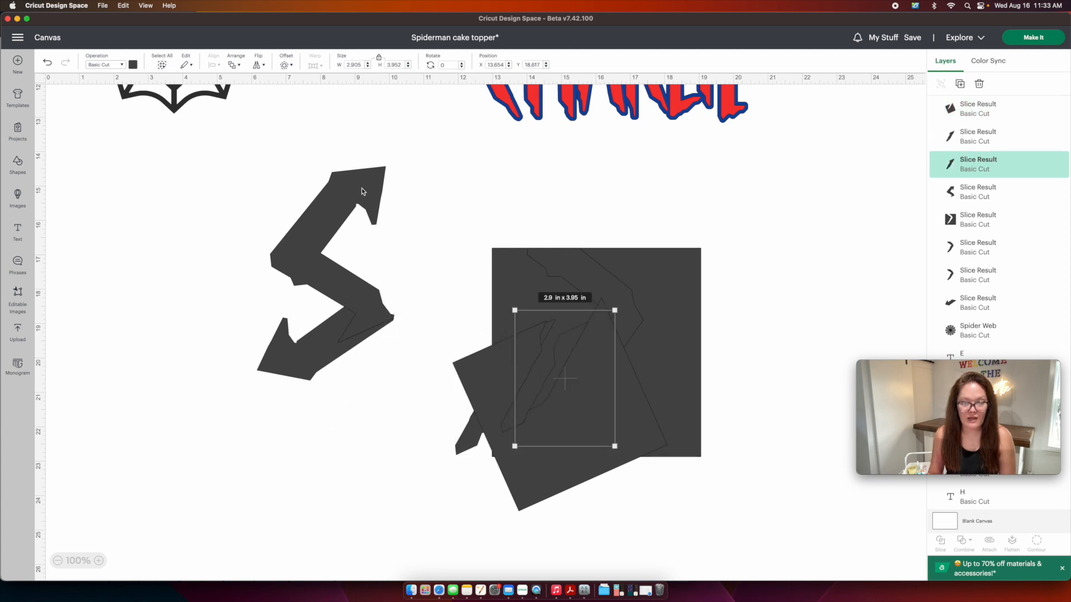
Weld the trimmed S to its arrow-shaped piece and delete all the leftover slice pieces beside it.
left_click(300, 356)
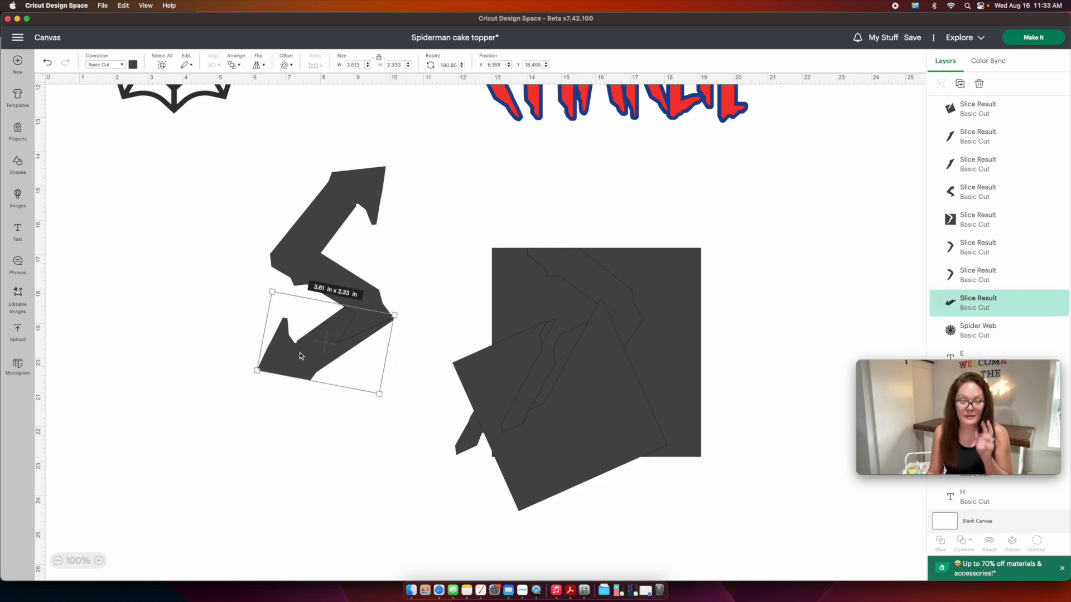
left_click_drag(222, 217, 365, 360)
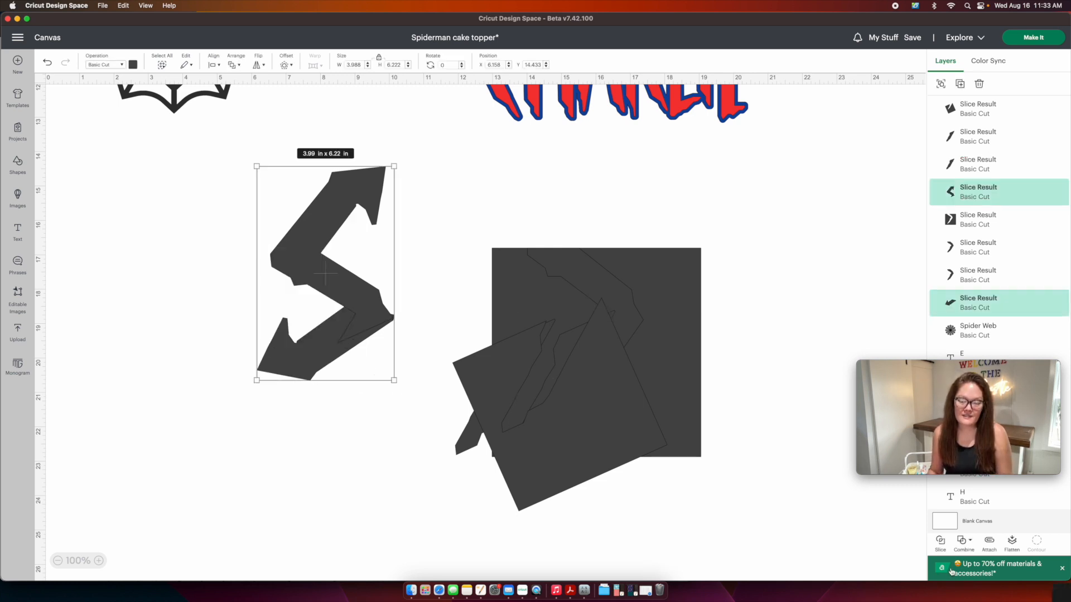
left_click(965, 544)
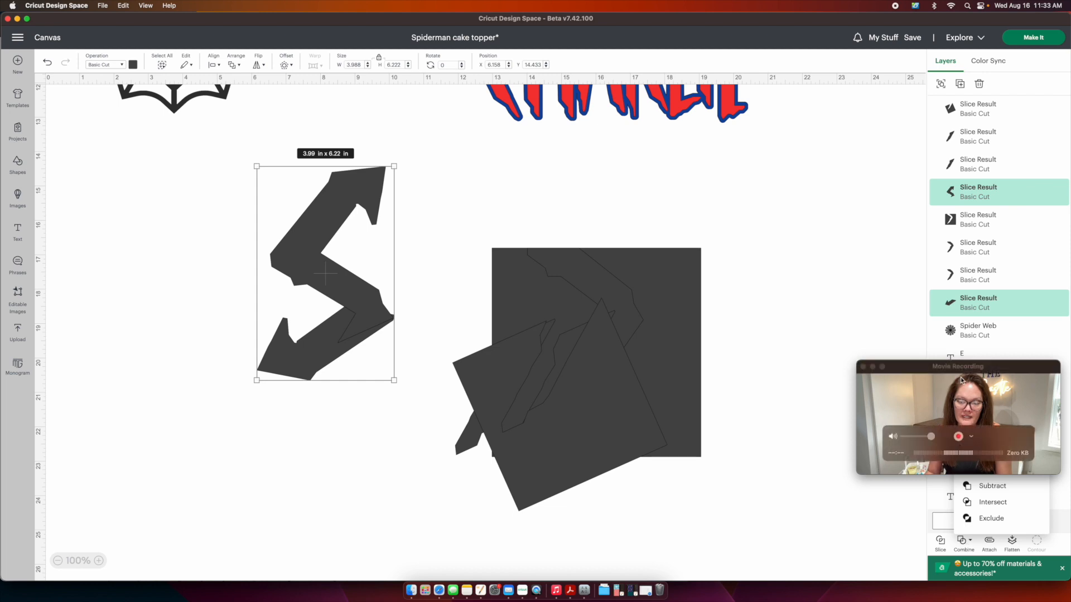
left_click(977, 440)
left_click_drag(787, 476, 452, 229)
key("Delete")
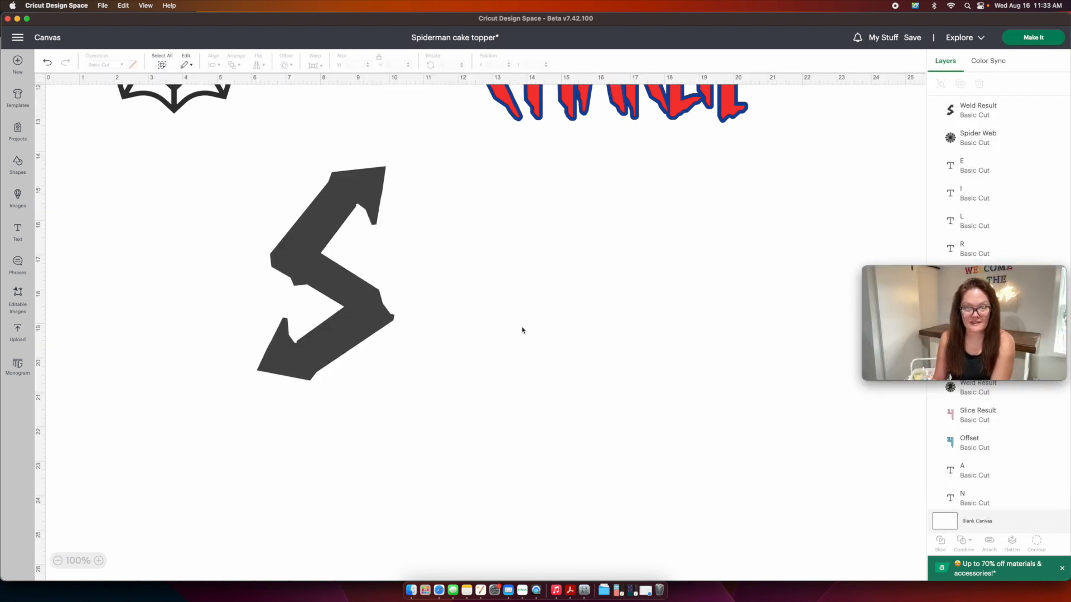
Move the welded number shape onto the black spider web above the red name and colour it red.
scroll(522, 330, "up", 2)
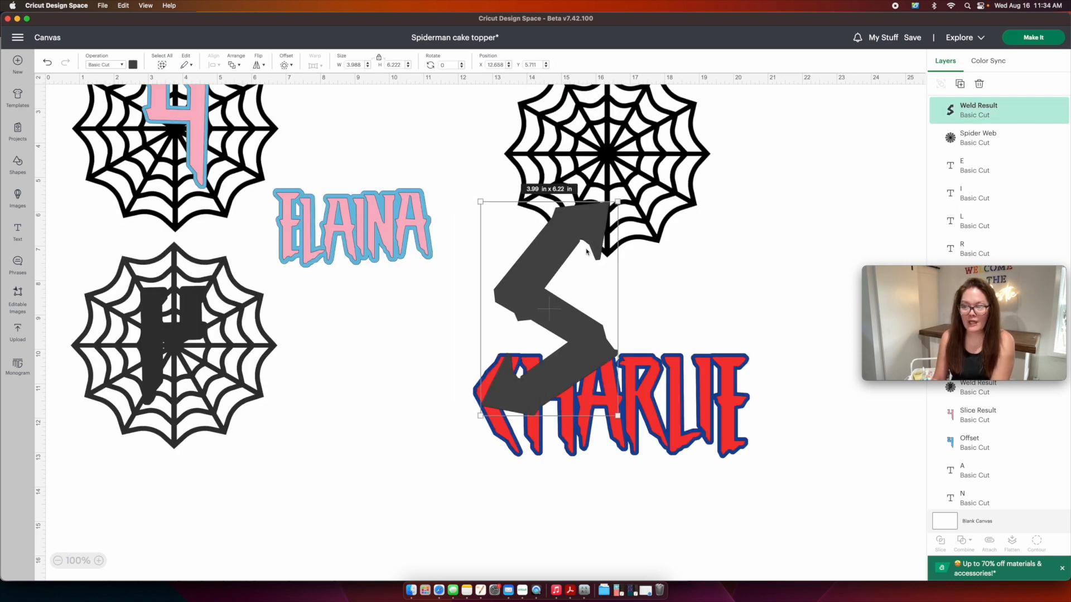
scroll(587, 252, "up", 3)
left_click_drag(535, 367, 563, 256)
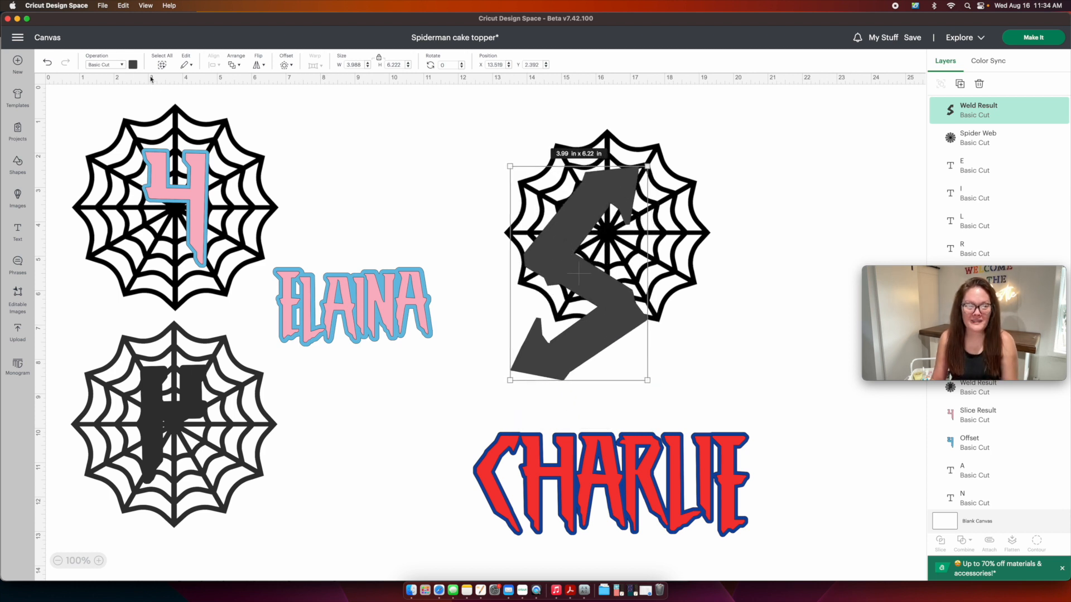
left_click(132, 65)
left_click(146, 108)
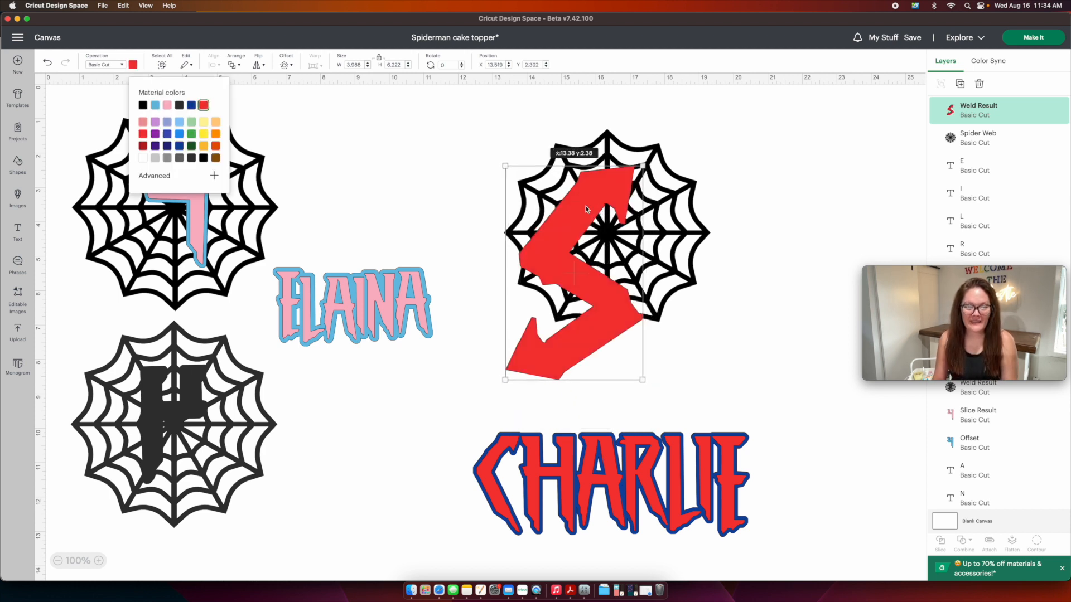
Add a thin offset with rounded corners around the red number shape and colour the offset dark blue.
left_click(288, 65)
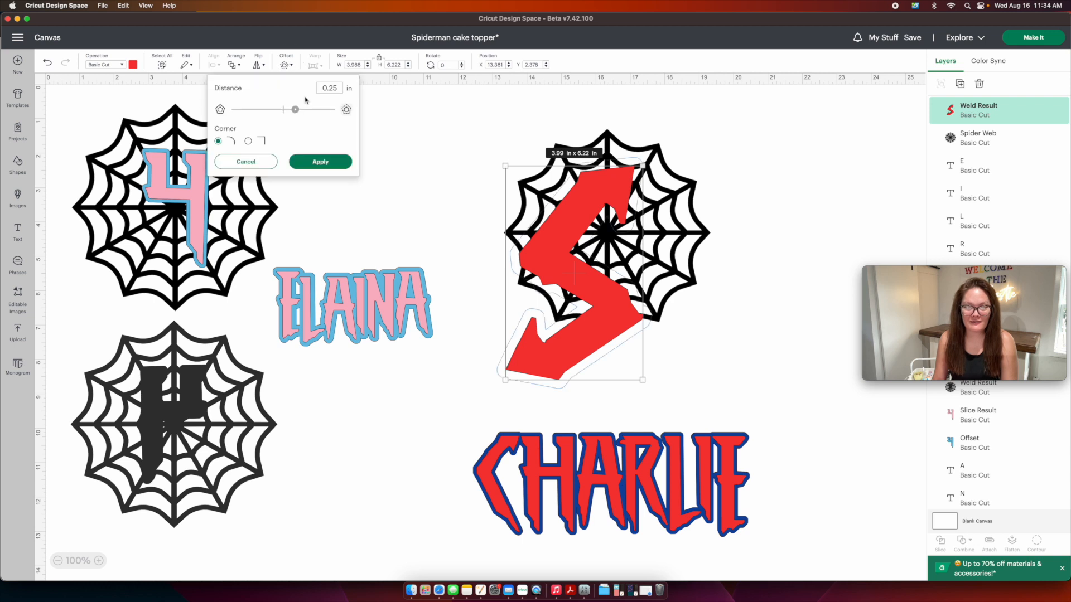
left_click_drag(292, 110, 289, 110)
left_click(320, 162)
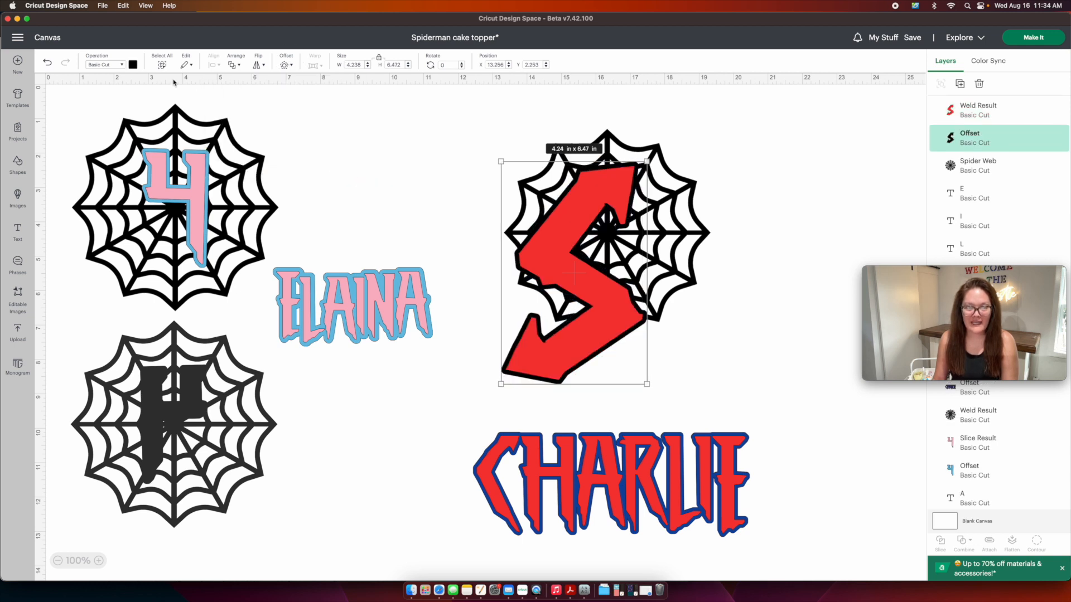
left_click(134, 65)
left_click(191, 105)
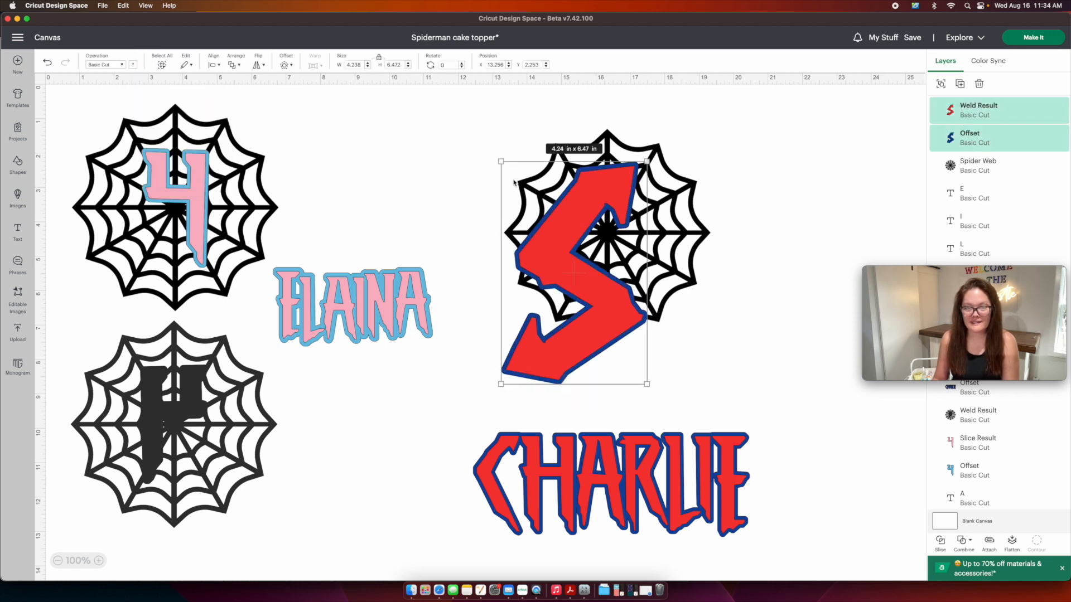
Shrink the red shape and its blue offset together to about 2.69 × 4.11 in and centre them on the spider web.
left_click_drag(498, 158, 564, 259)
left_click_drag(604, 352, 610, 256)
left_click_drag(620, 267, 618, 264)
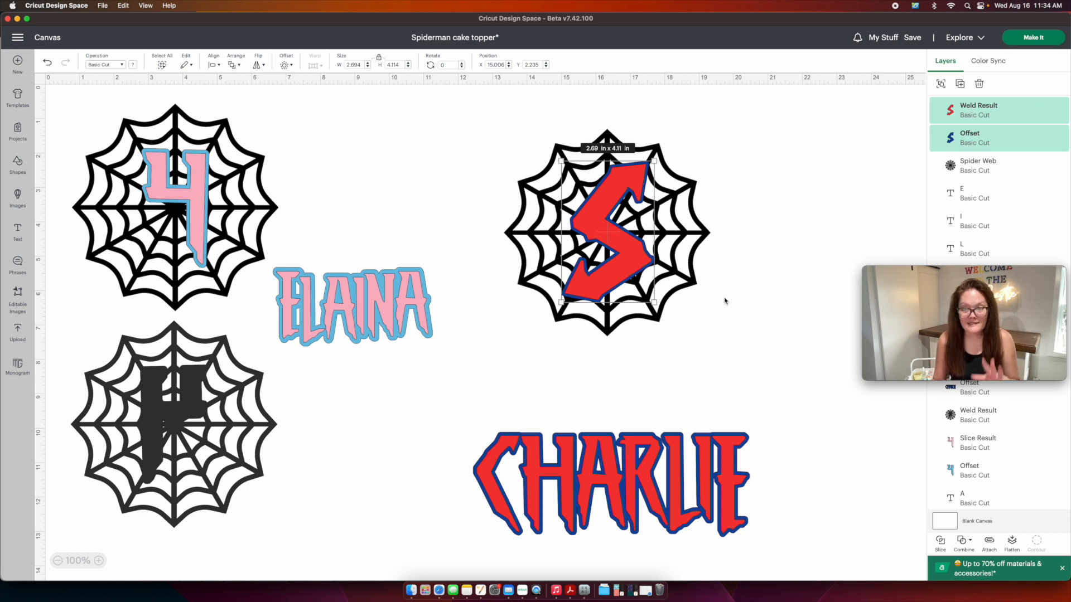
left_click(735, 299)
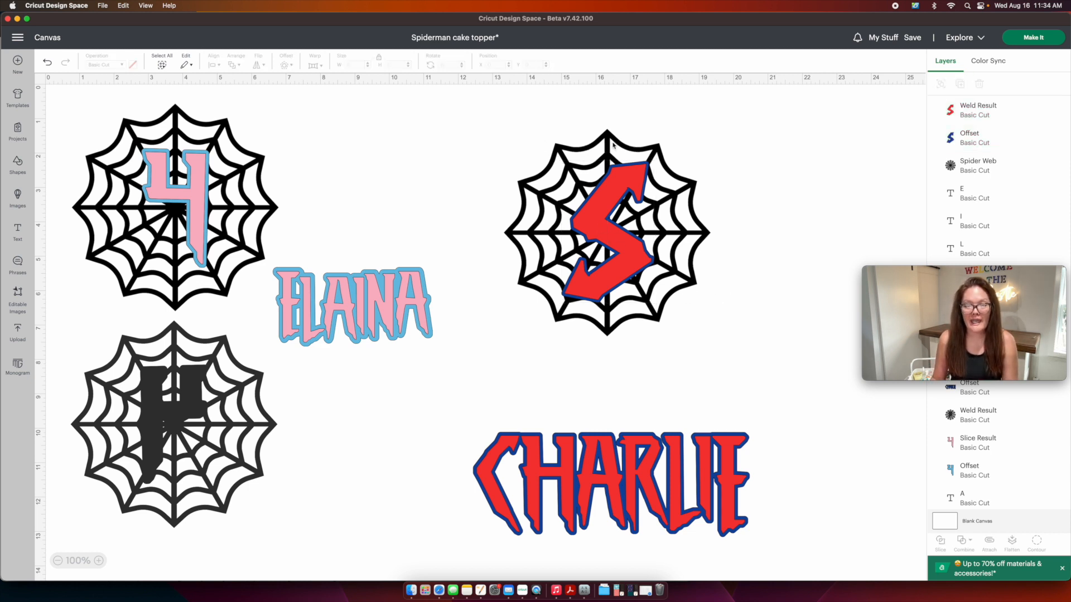
Weld a copy of the web with its number into one piece, place it right of the original and flip it horizontally.
left_click_drag(793, 321, 524, 110)
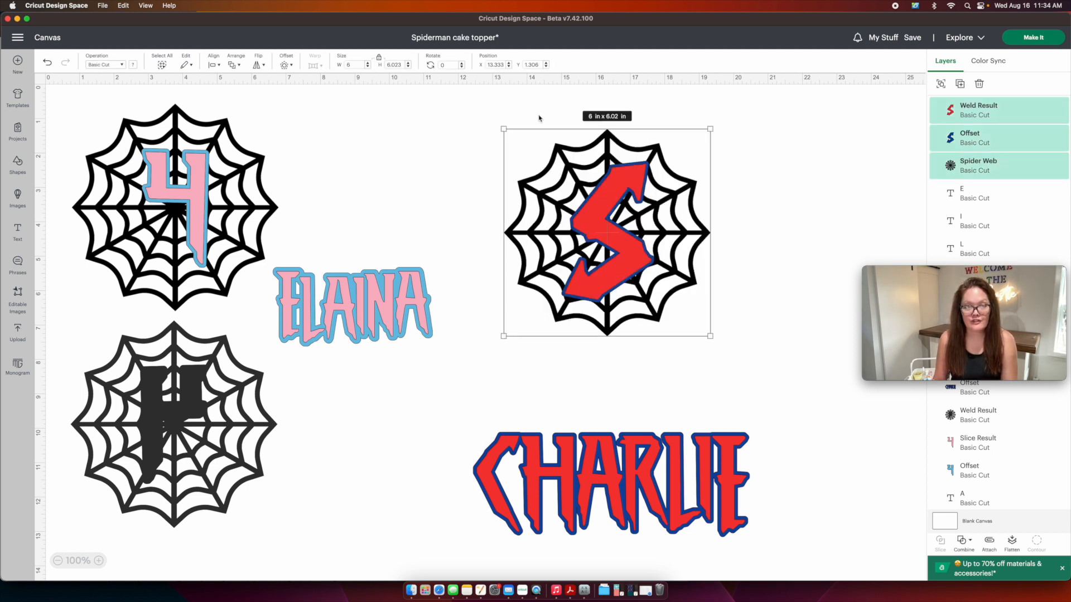
key("super+v")
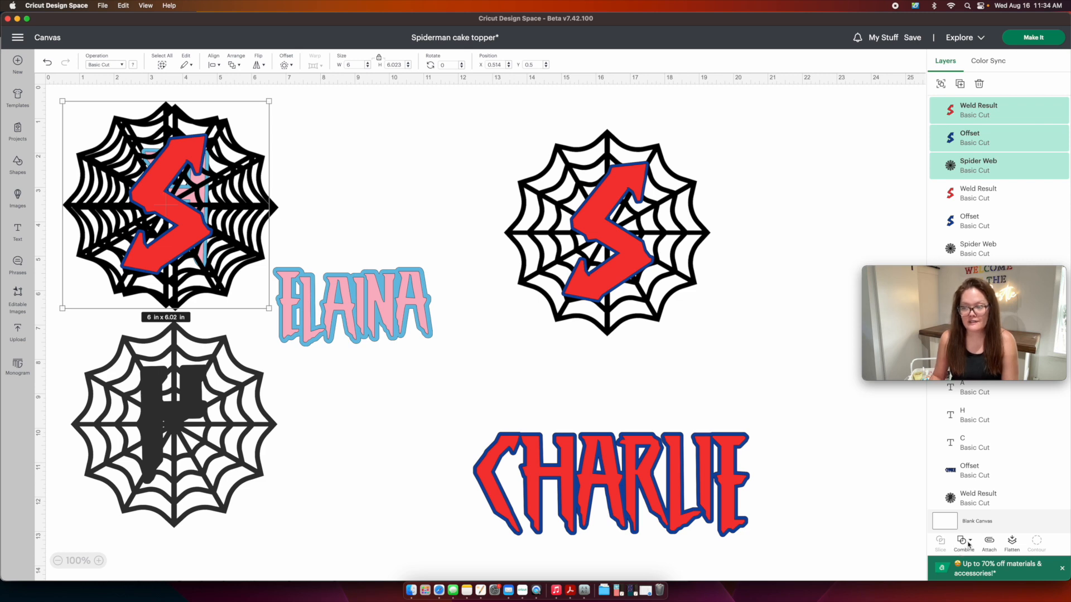
left_click(968, 545)
left_click(978, 438)
left_click_drag(262, 232, 843, 252)
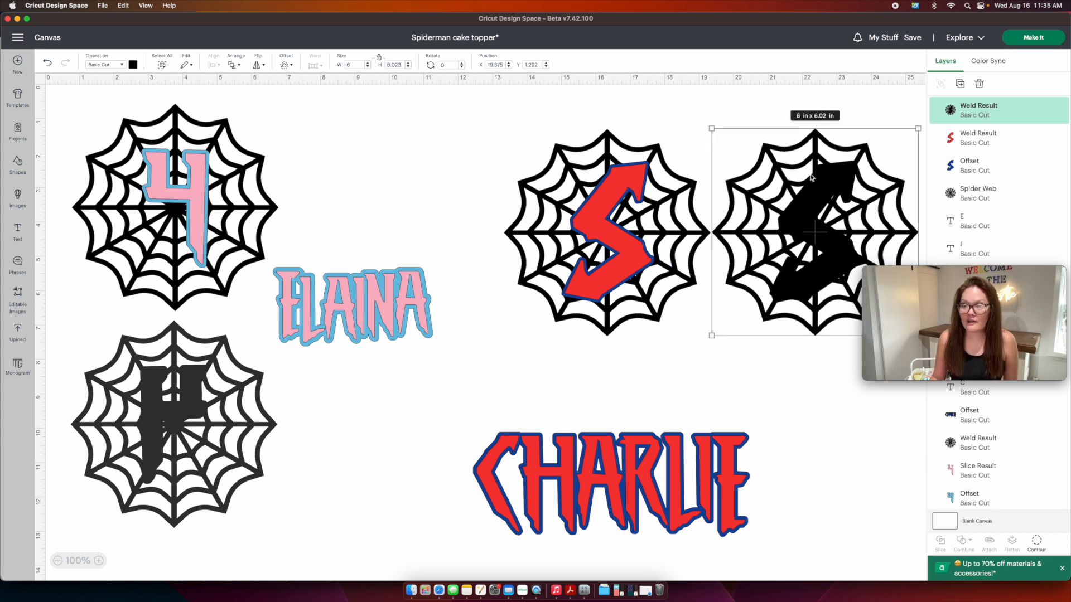
left_click(260, 65)
left_click(276, 85)
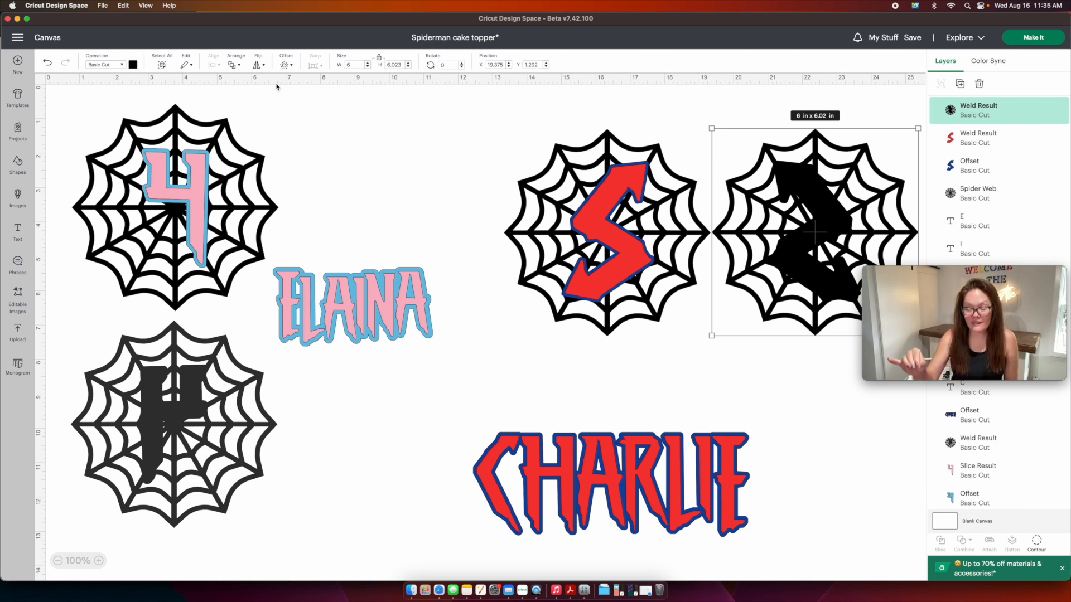
Resize the red-and-blue name with its offset to 5 in wide and place it just below the red number's web.
left_click_drag(443, 360, 290, 306)
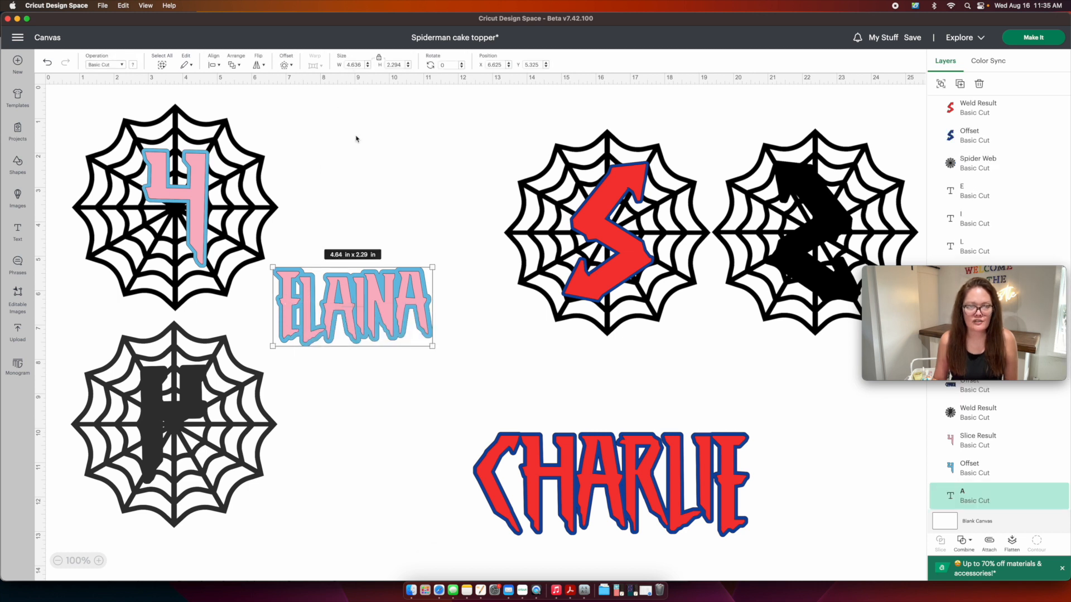
left_click_drag(438, 426, 803, 544)
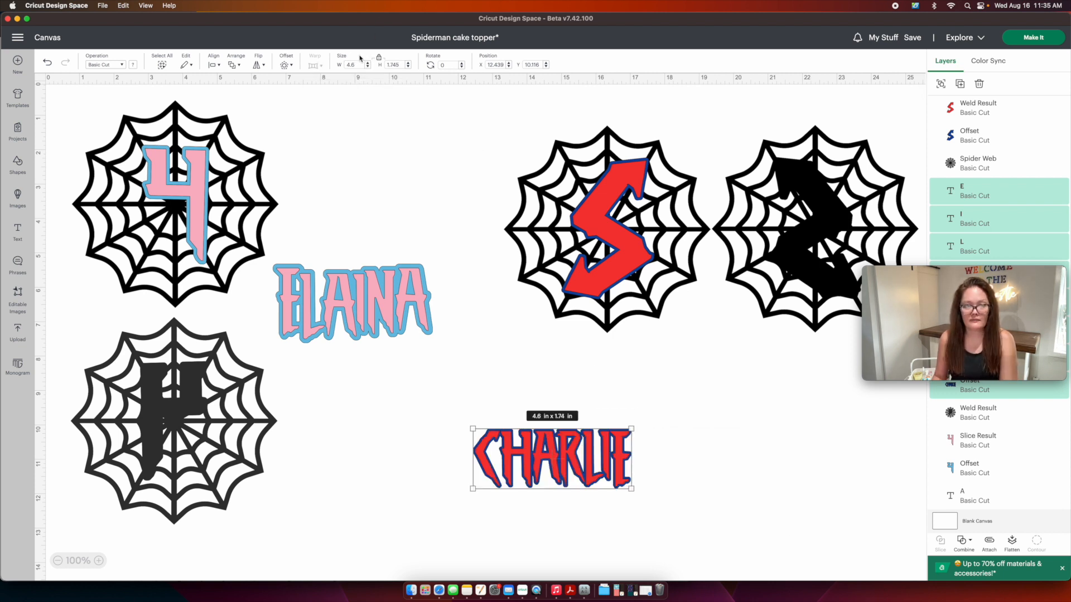
left_click(369, 63)
left_click(369, 63)
left_click(368, 63)
left_click(369, 63)
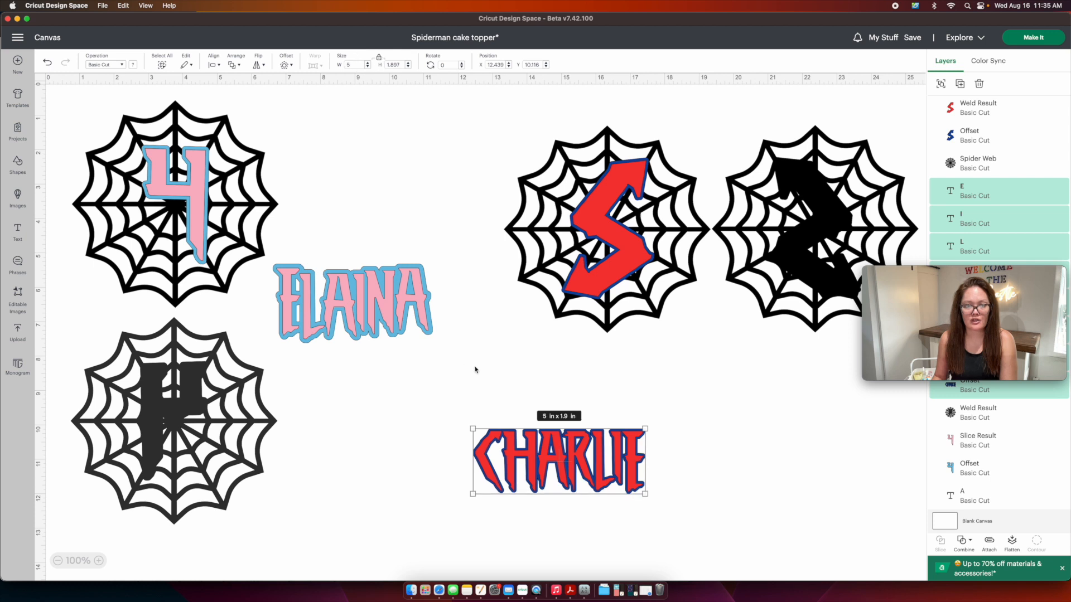
left_click_drag(555, 472, 666, 394)
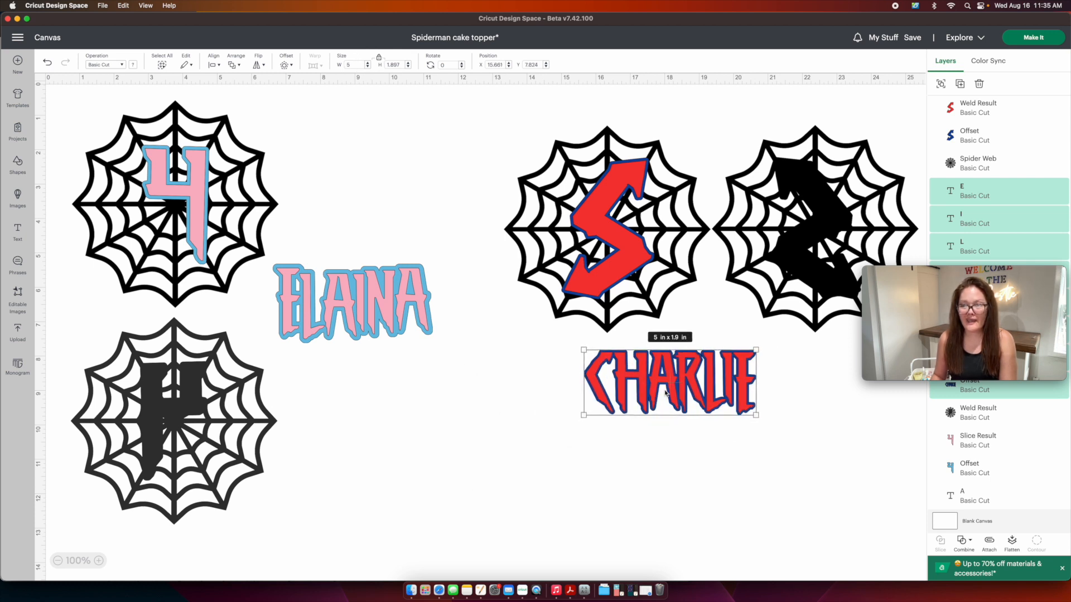
Duplicate the name's blue offset, place the copy to the right of the name and flip it horizontally.
left_click_drag(963, 334, 952, 254)
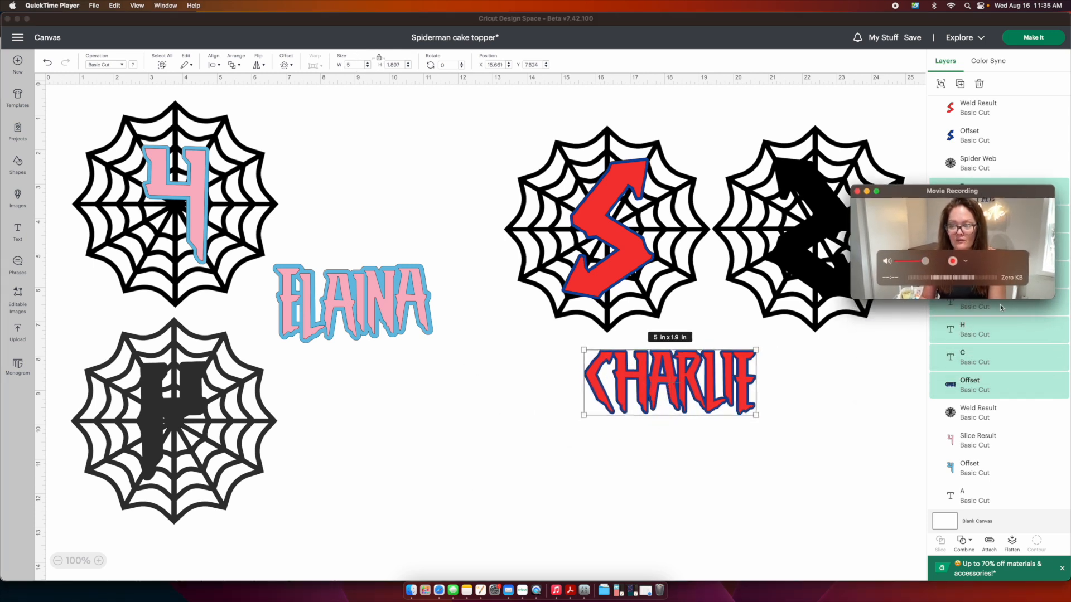
left_click(994, 388)
left_click(994, 389)
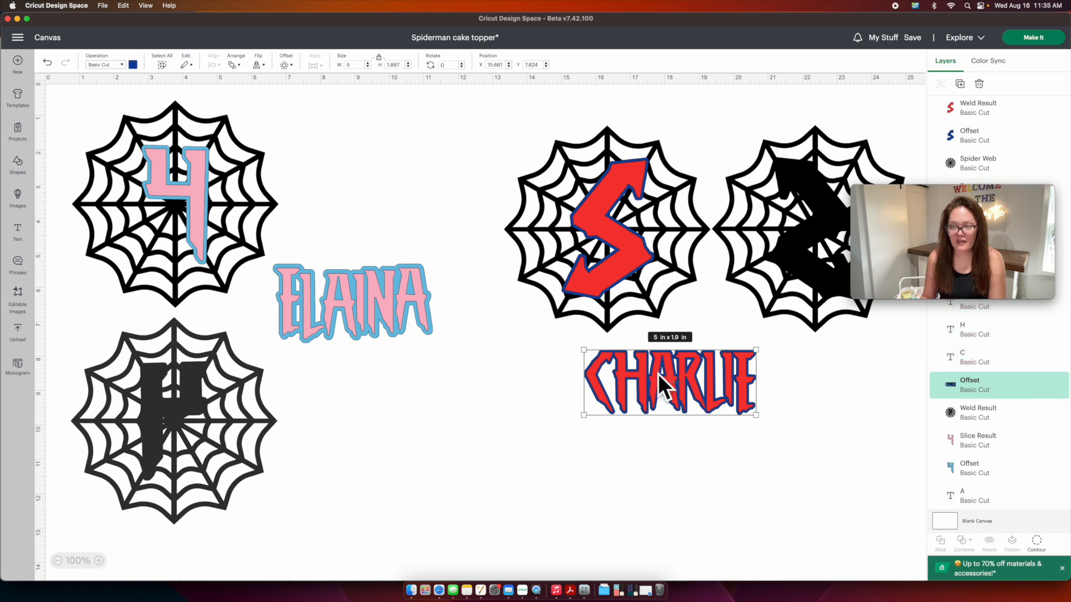
left_click_drag(654, 374, 851, 377)
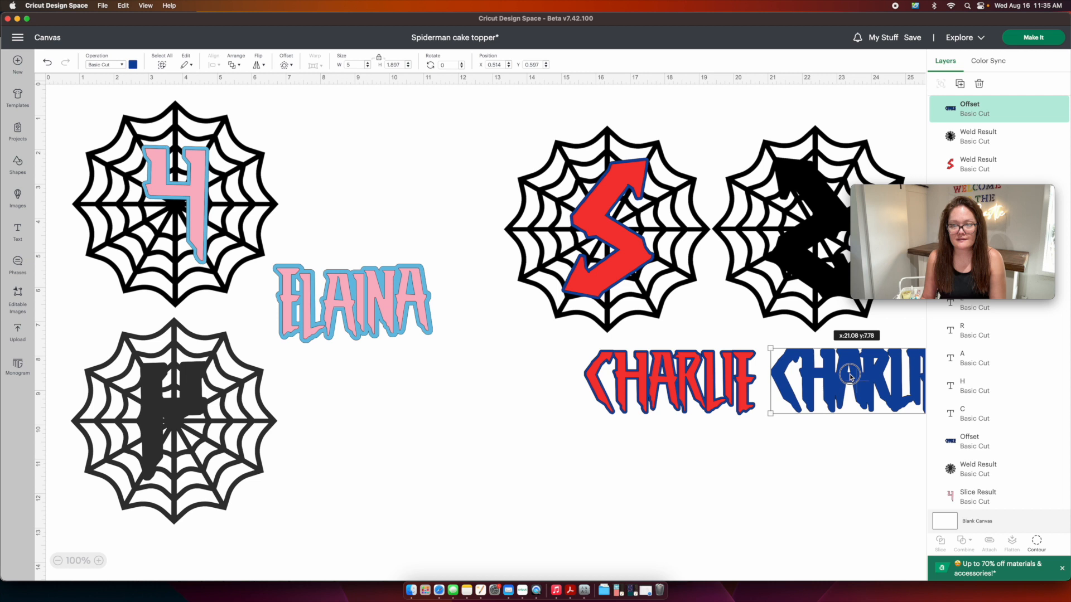
left_click(258, 65)
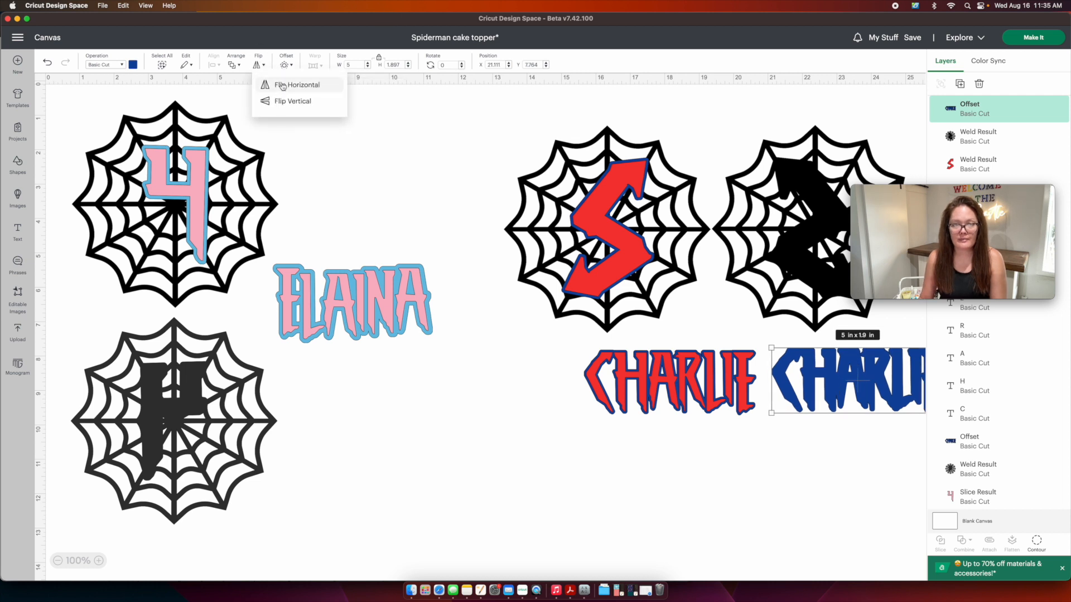
left_click(284, 84)
left_click(476, 382)
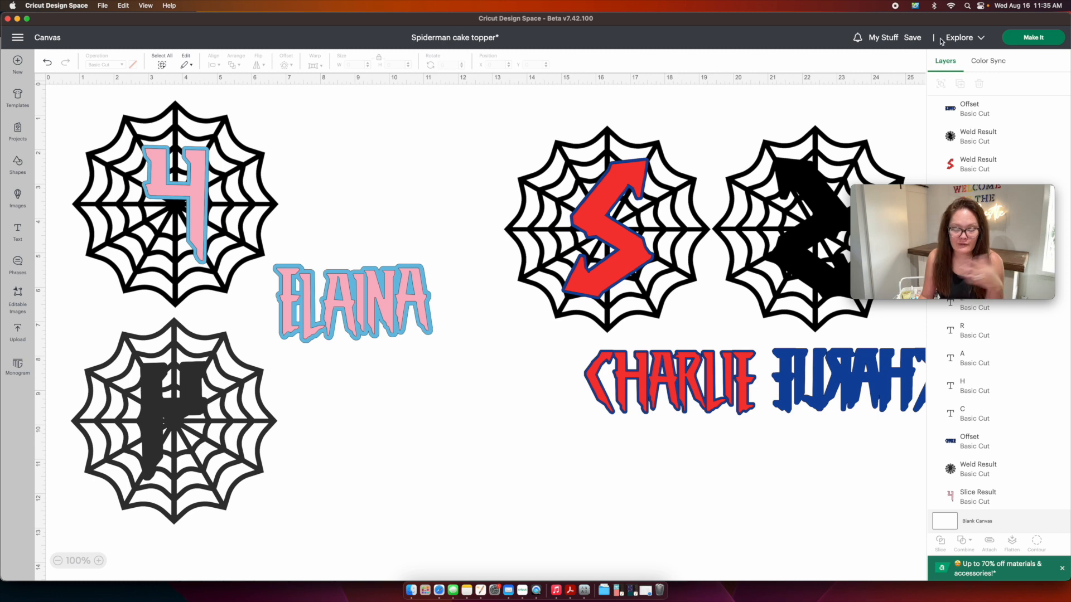
Save the project and delete the old pink-and-blue number, its two webs and the pink name from the canvas.
left_click(916, 39)
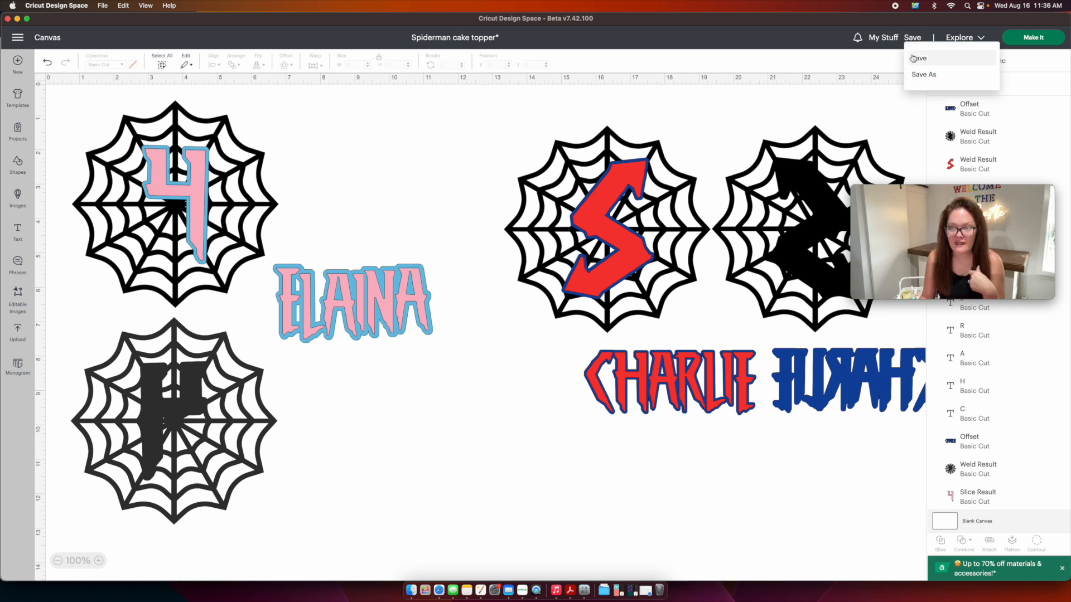
left_click(912, 58)
left_click_drag(66, 105, 423, 499)
key("Delete")
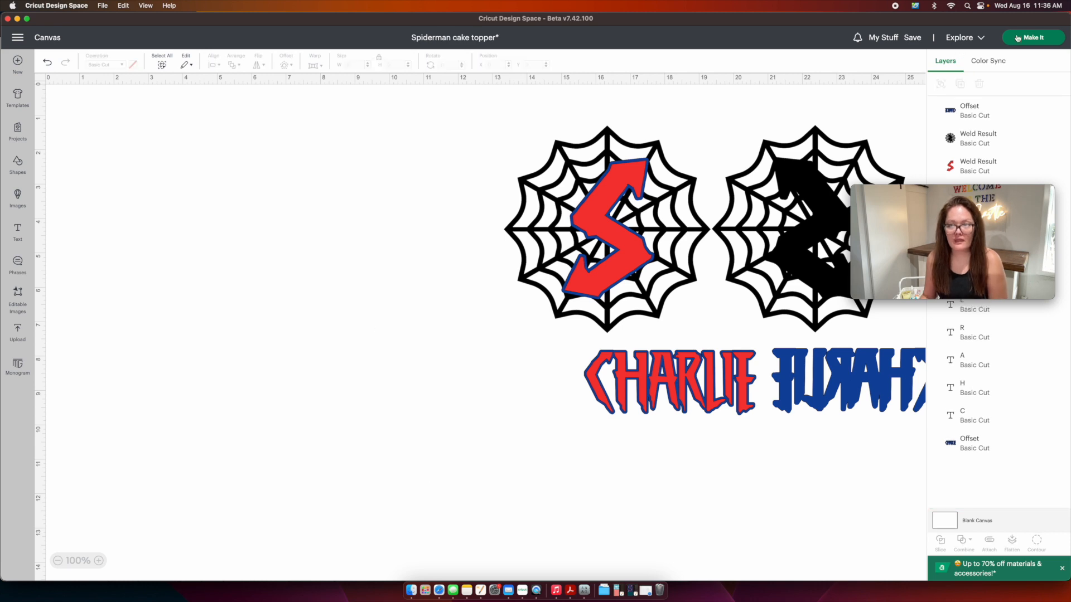
Send the project to mat preparation and check the layouts of the two black mats, 1 and 2.
left_click(1049, 38)
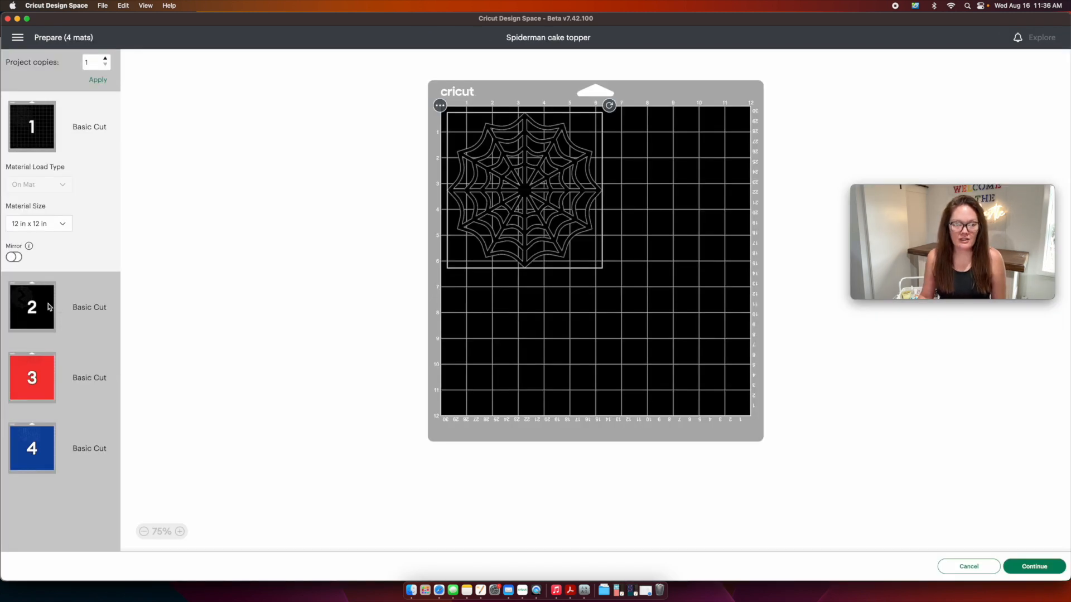
left_click(49, 306)
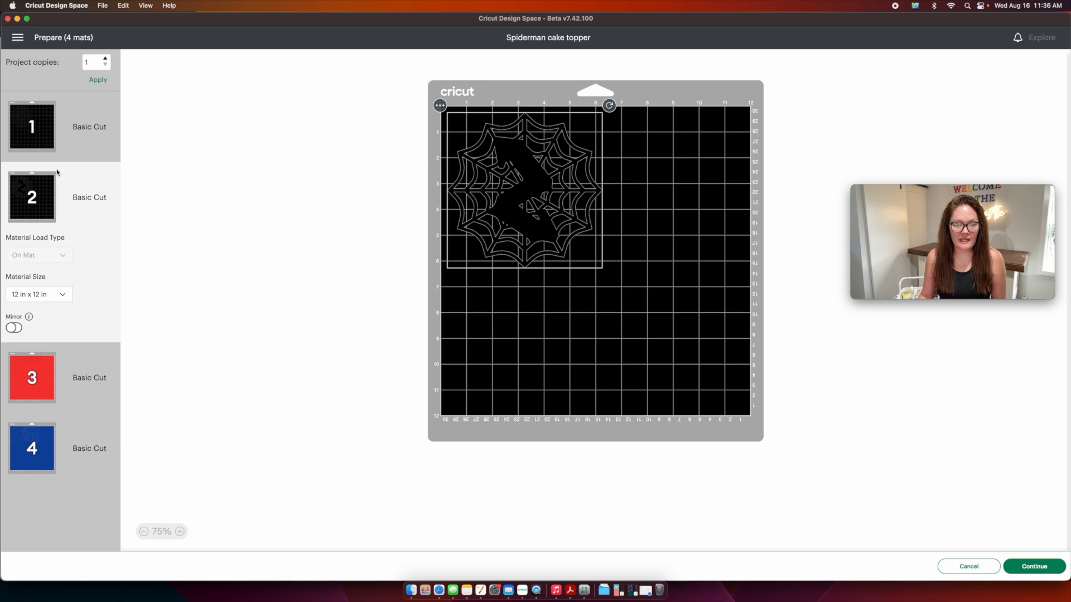
left_click(49, 121)
Move the flipped number web from mat 2 onto black mat 1 and place it to the right of the plain web, slightly lower.
left_click(47, 301)
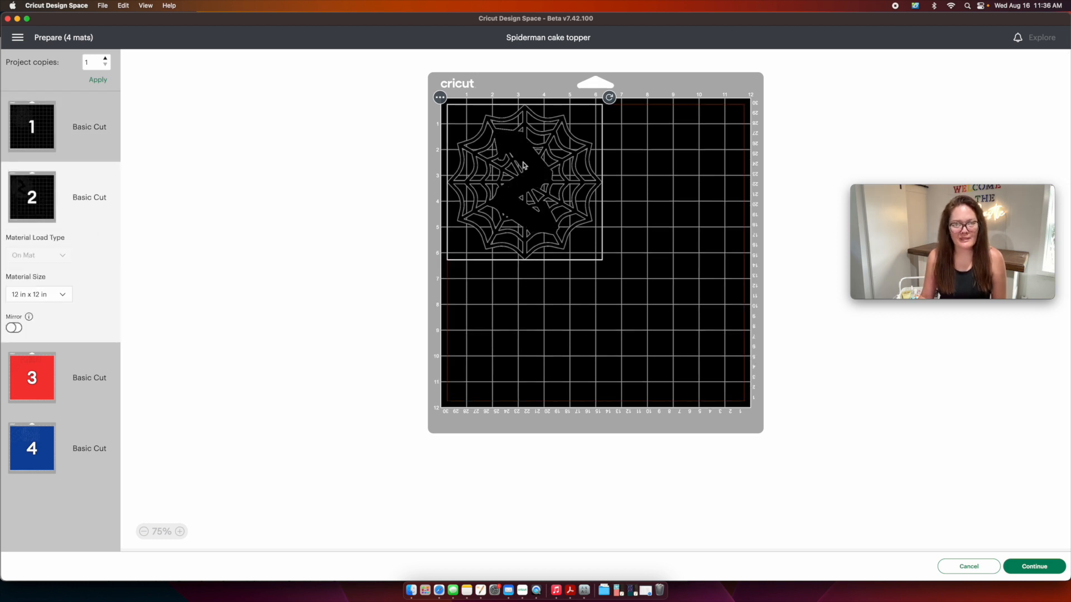
left_click_drag(523, 165, 667, 308)
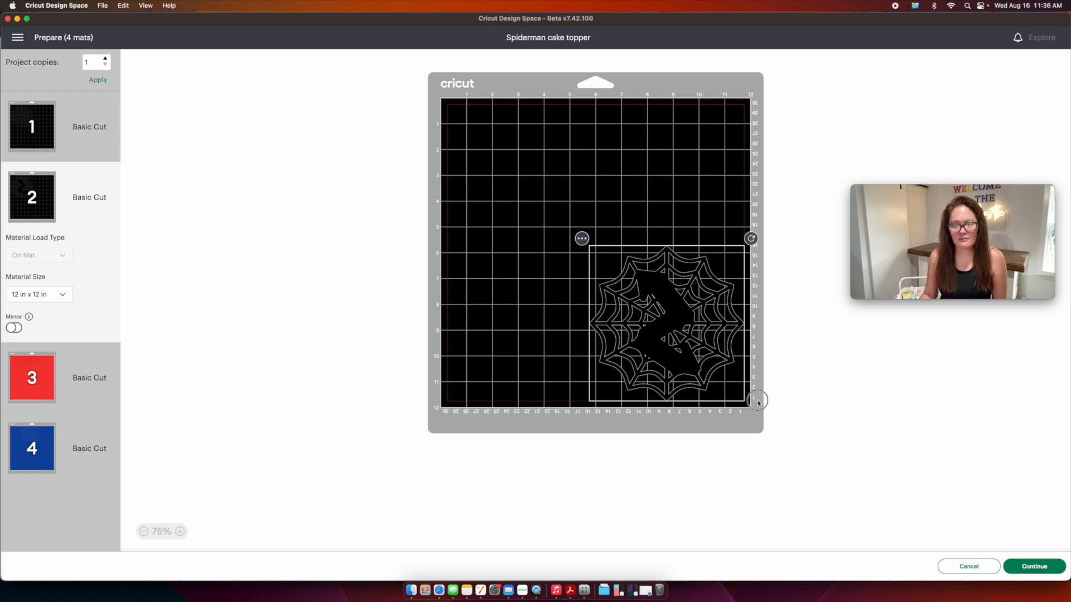
left_click(582, 240)
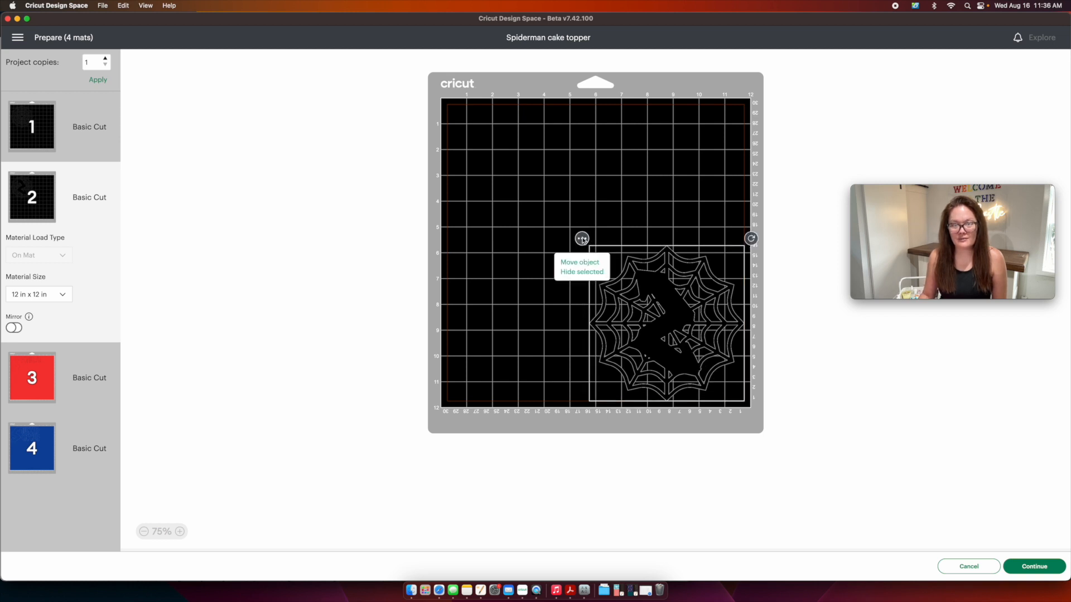
left_click(574, 263)
left_click(411, 137)
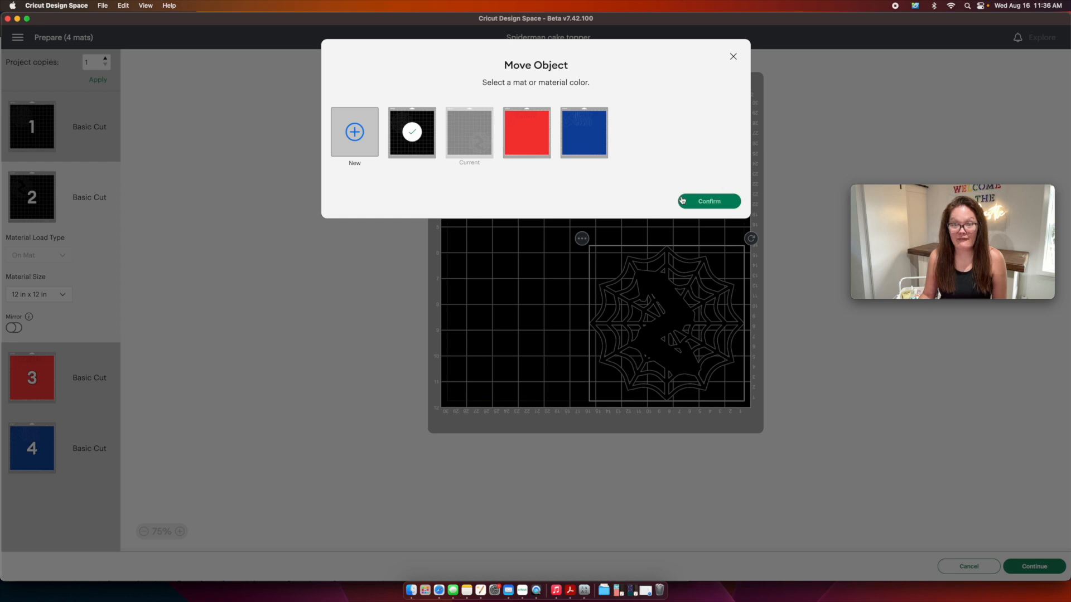
left_click(691, 204)
left_click_drag(664, 369, 758, 273)
On red mat 3, arrange the name's letters compactly in two rows beside the number, with the letter I in the gap at its upper left.
left_click(43, 380)
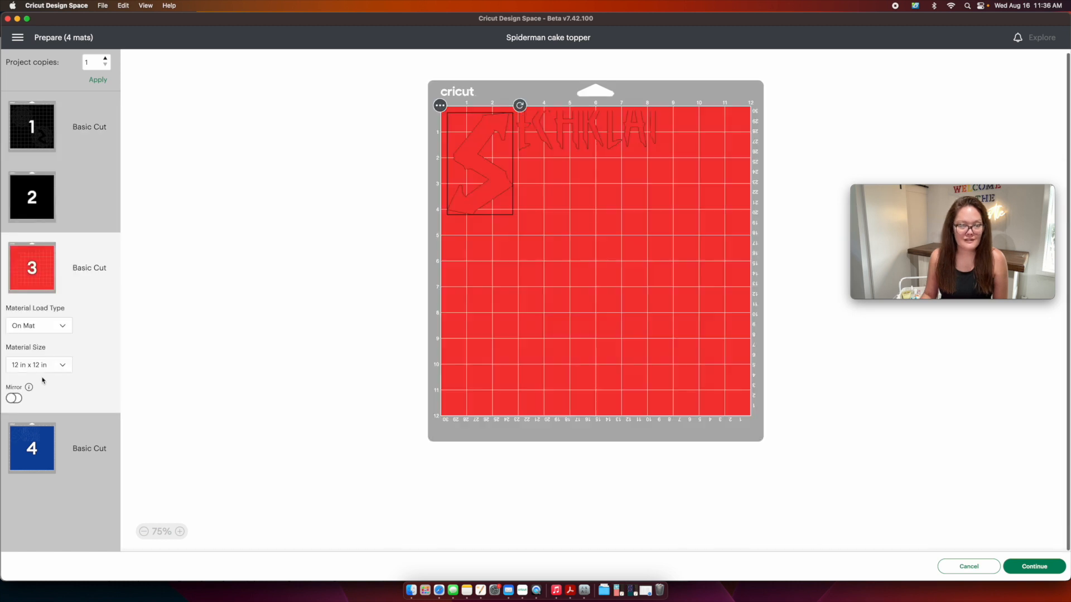
left_click_drag(624, 139, 525, 184)
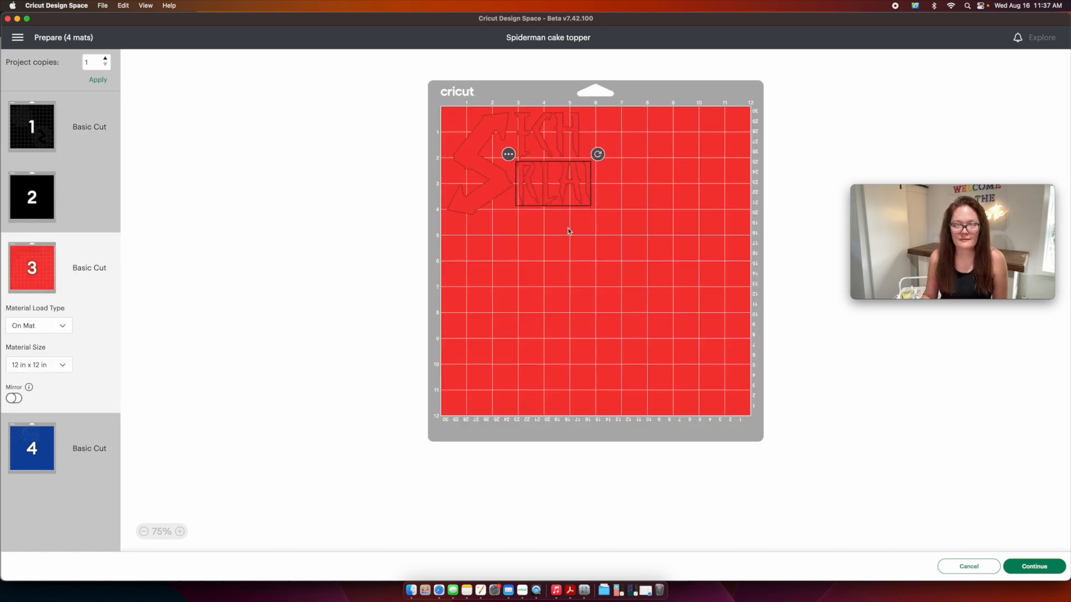
left_click(568, 228)
left_click_drag(591, 178, 656, 225)
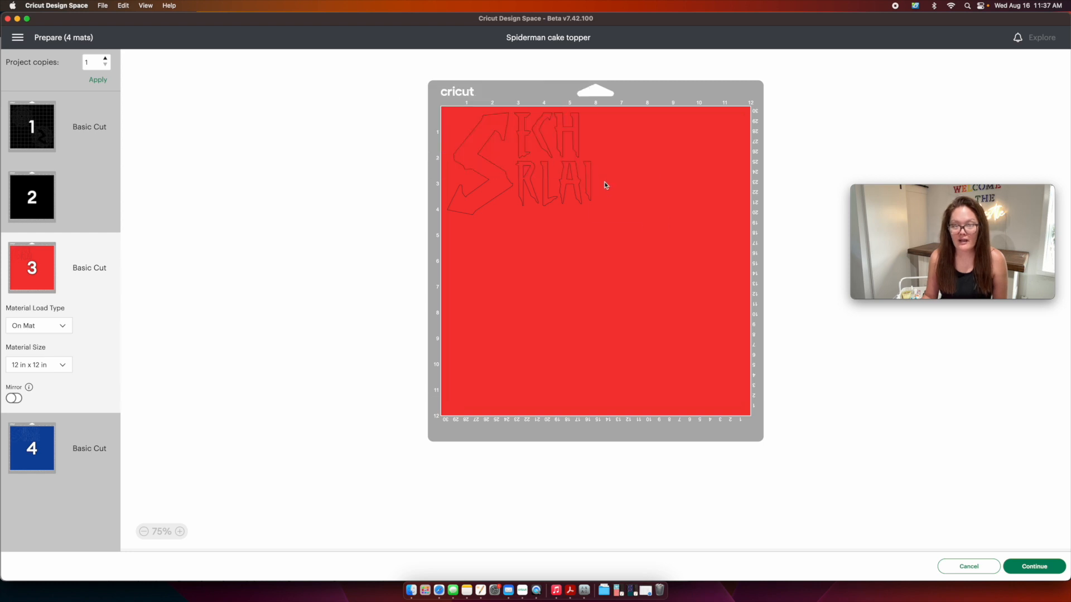
left_click_drag(591, 185, 452, 131)
Review the layouts of blue mat 4, black mat 1 and red mat 3 before cutting.
left_click(52, 449)
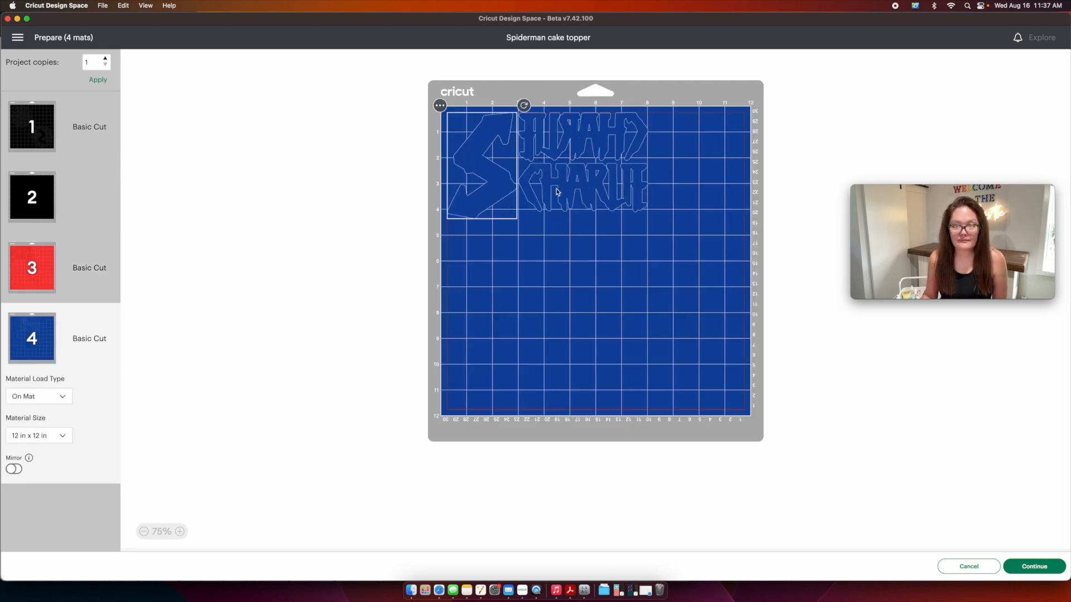
left_click(65, 139)
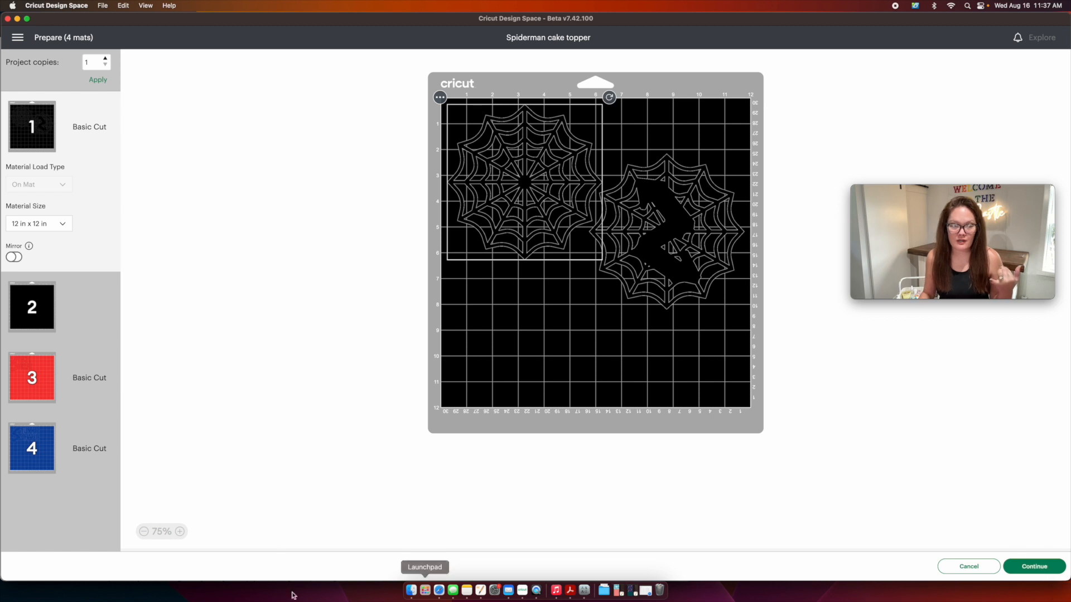
left_click(50, 383)
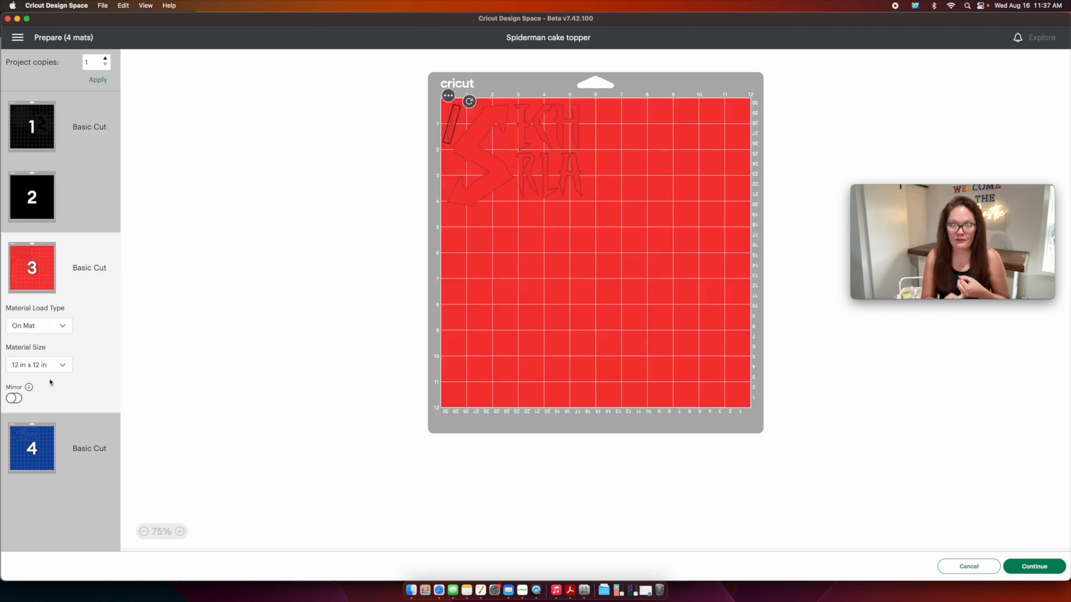
left_click(57, 455)
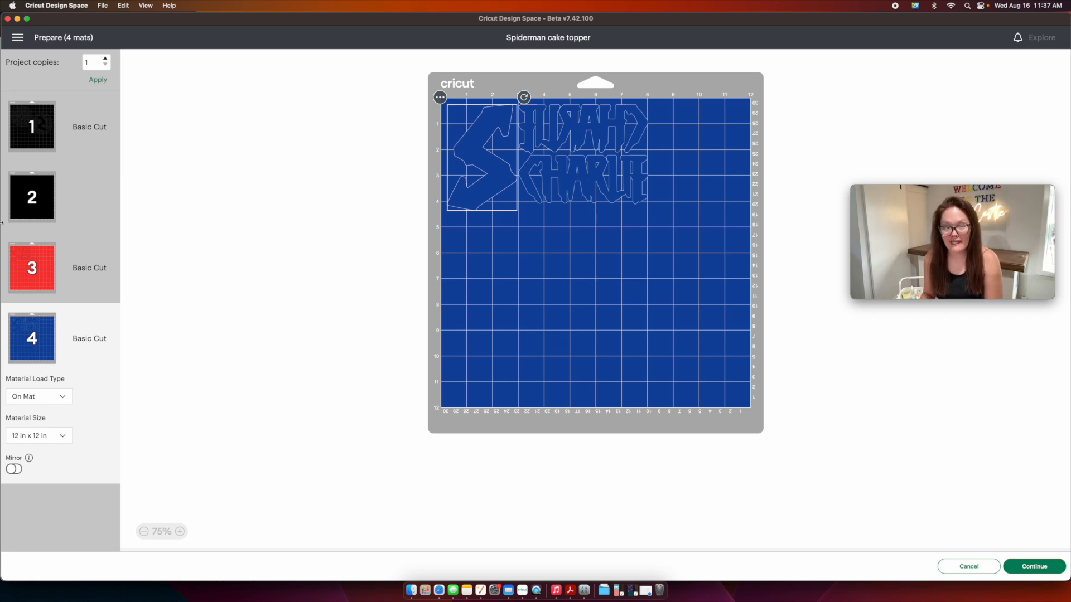
left_click(56, 121)
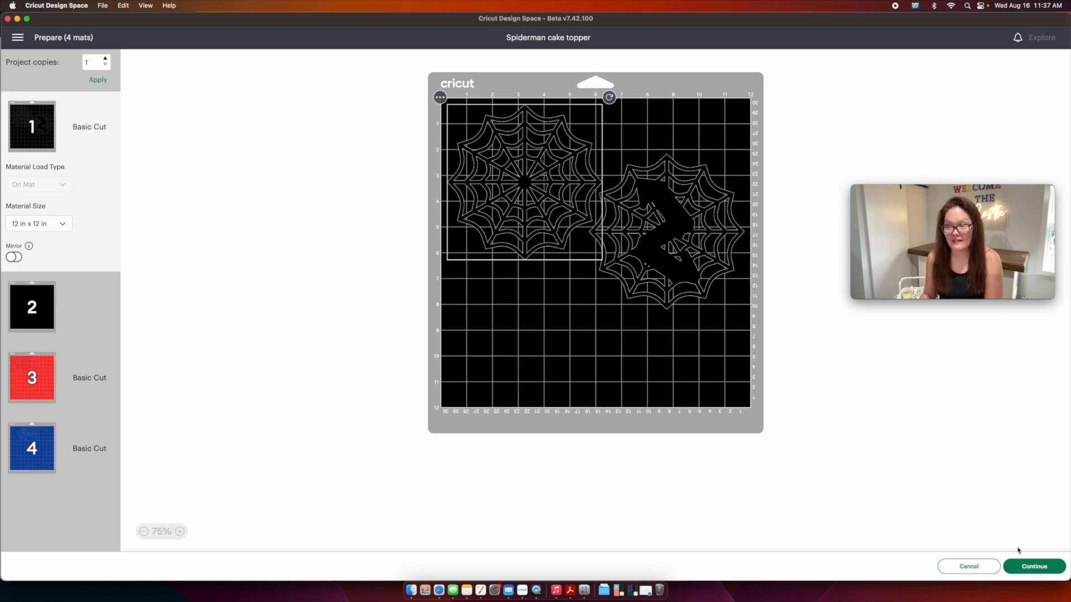